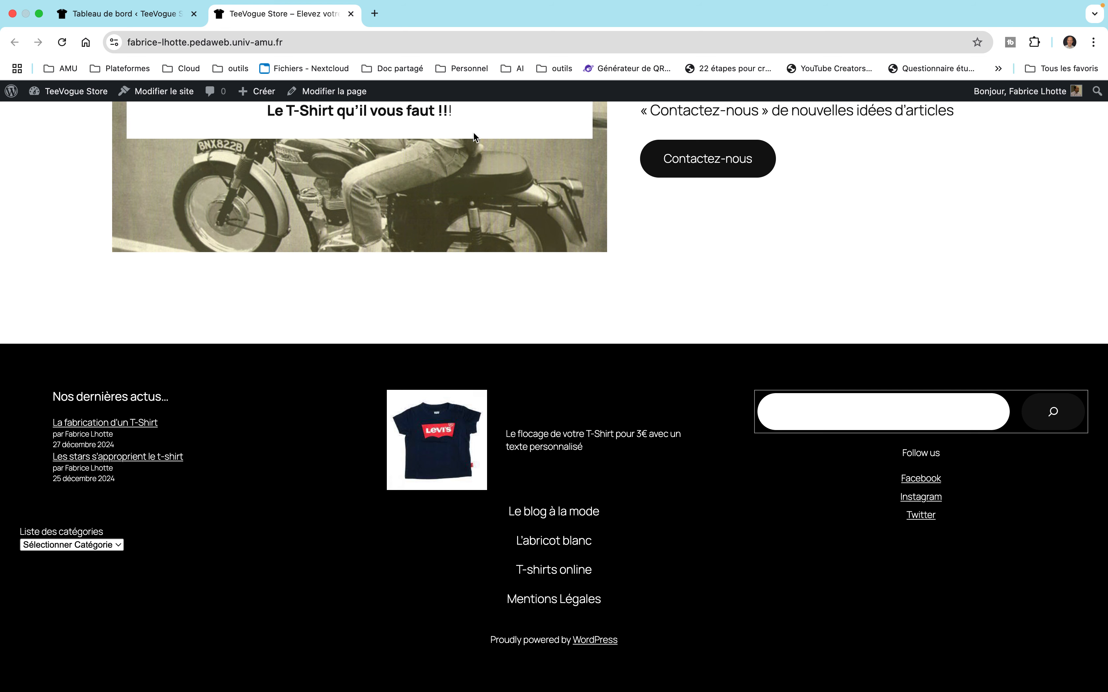
# Go to the site editor from the dashboard and open the page footer (Pied de page) template part for editing.
pyautogui.click(145, 21)
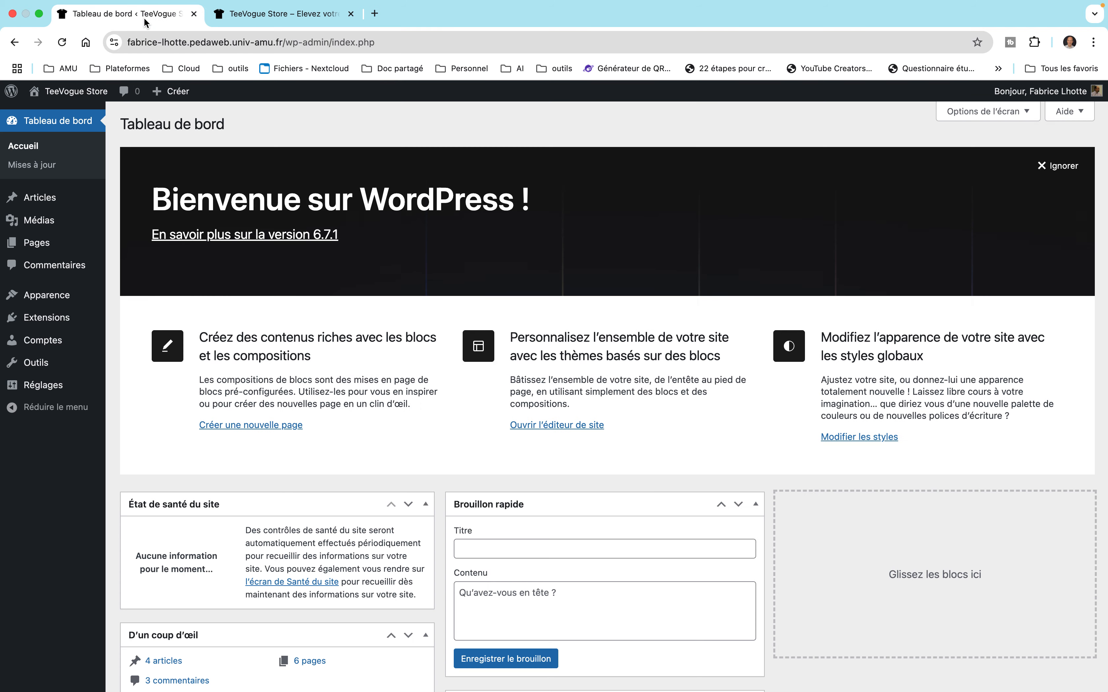
pyautogui.moveTo(50, 298)
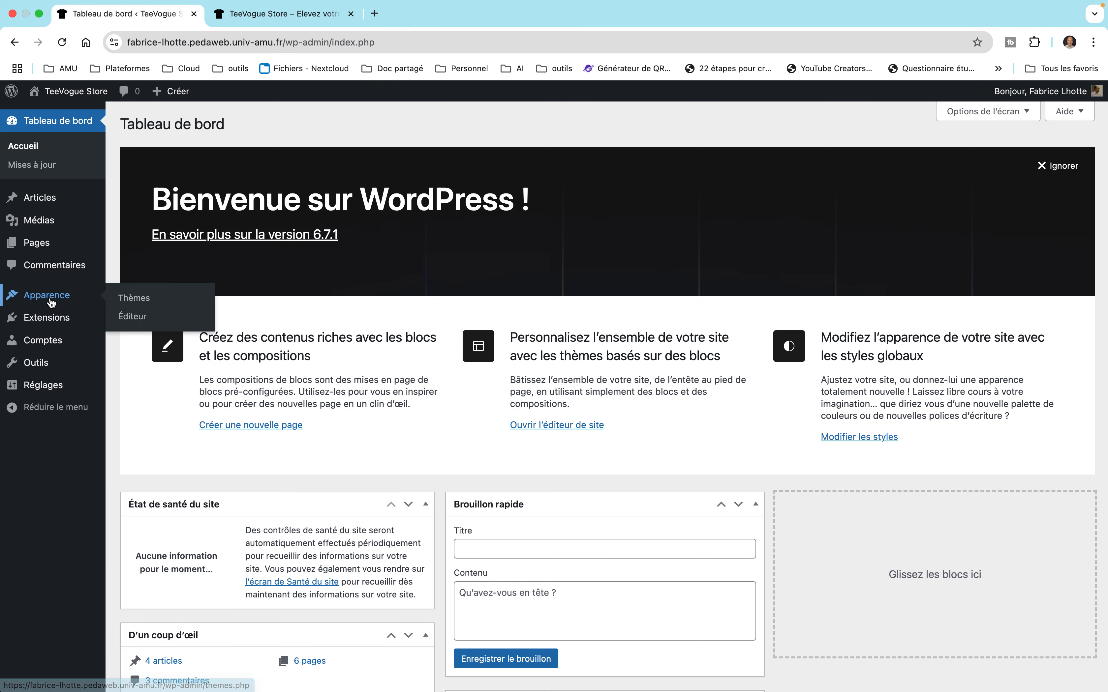
pyautogui.click(124, 325)
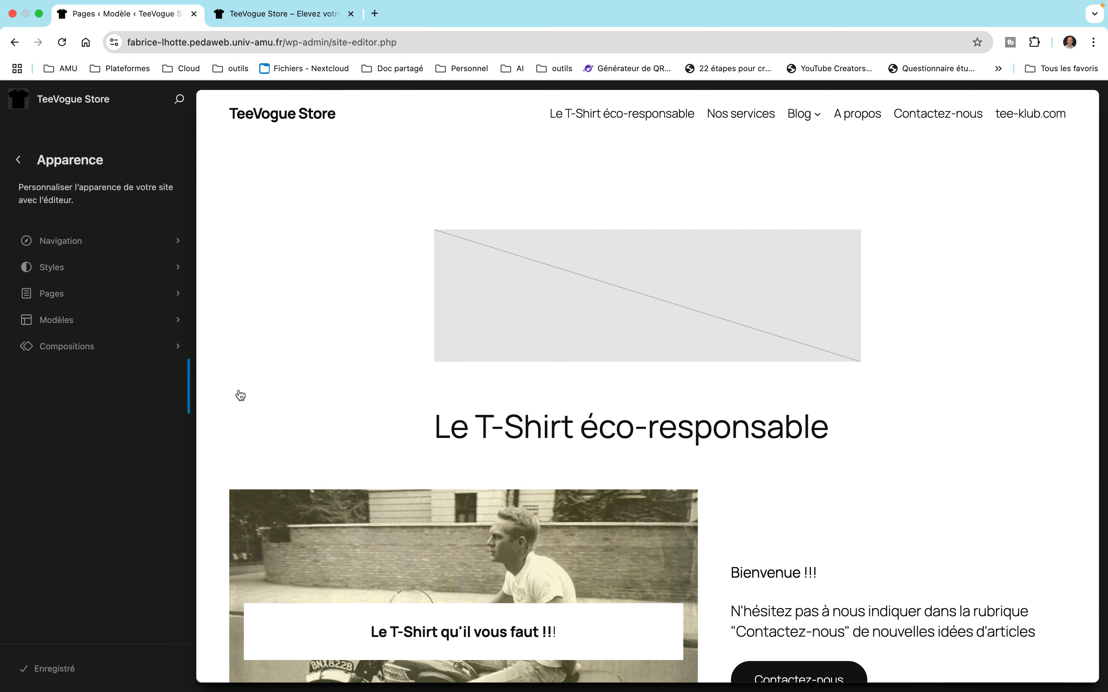
pyautogui.scroll(-10, 240, 395)
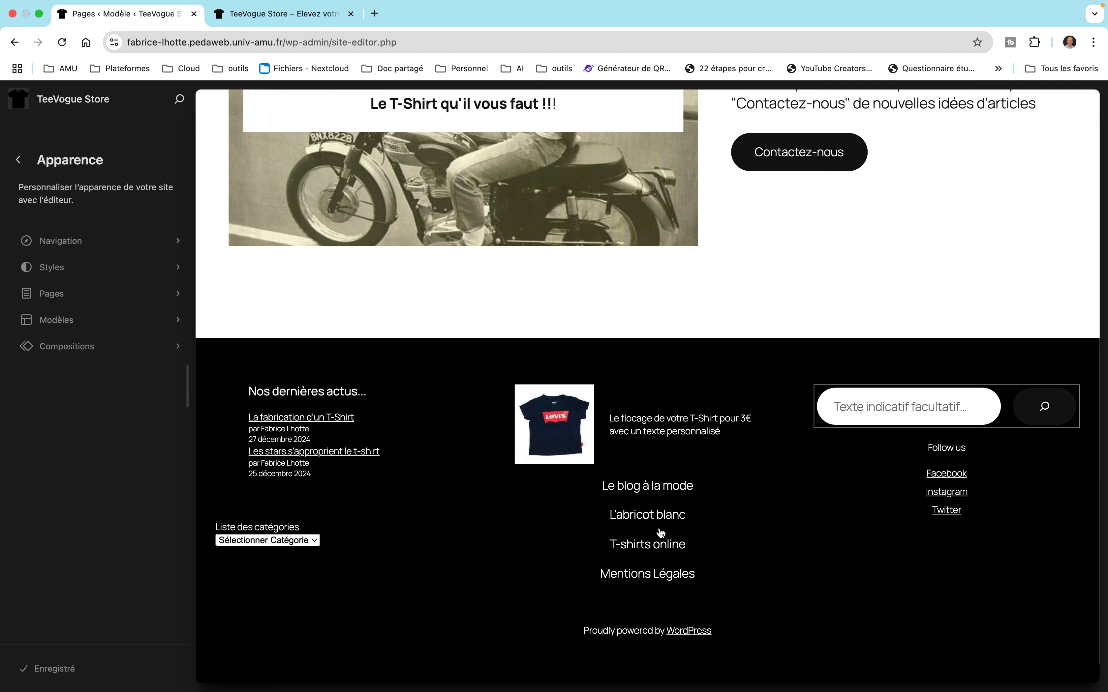
pyautogui.click(1006, 482)
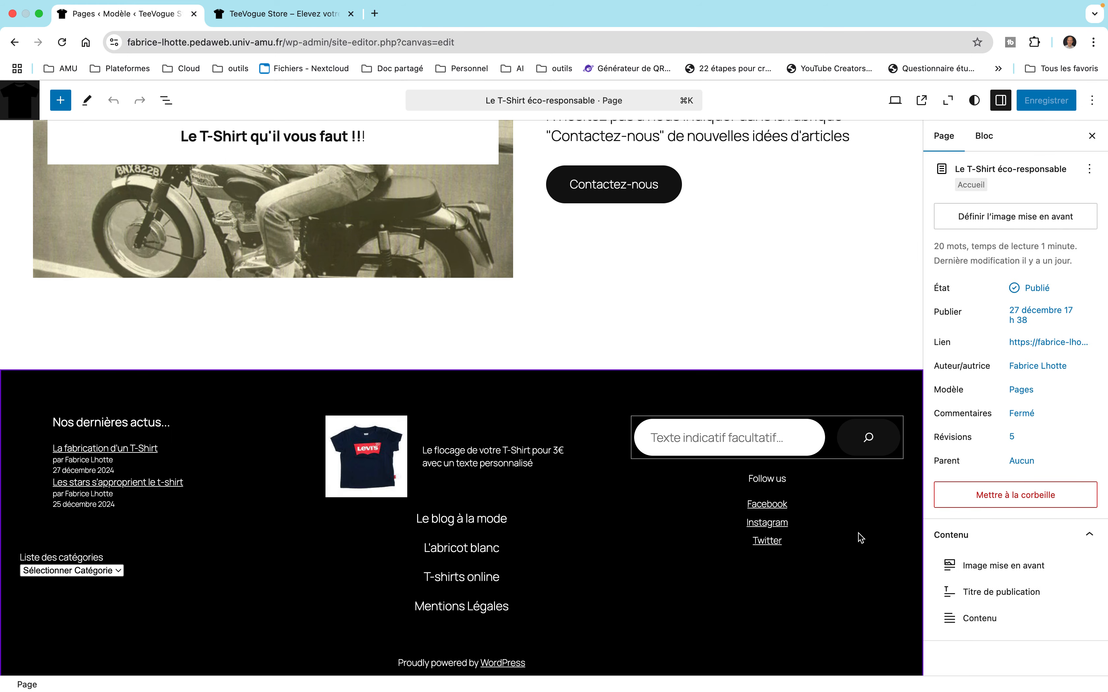
pyautogui.click(859, 533)
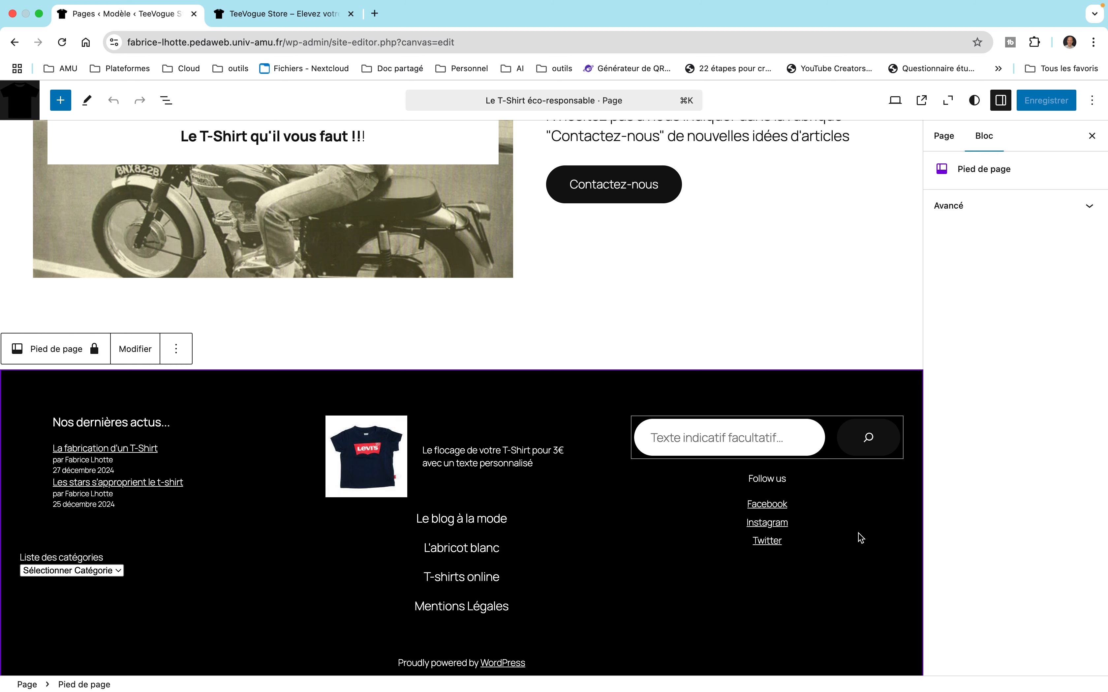
pyautogui.click(127, 350)
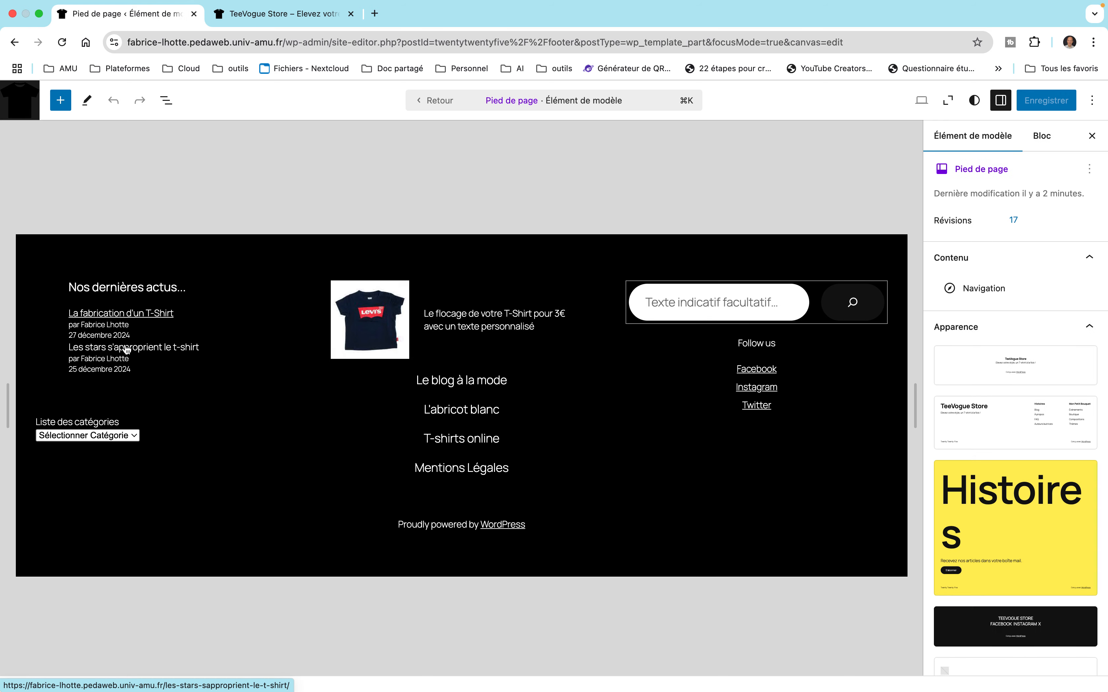
# Delete the stack block (Empilement) holding the Facebook, Instagram and Twitter text links from the footer's third column.
pyautogui.click(747, 398)
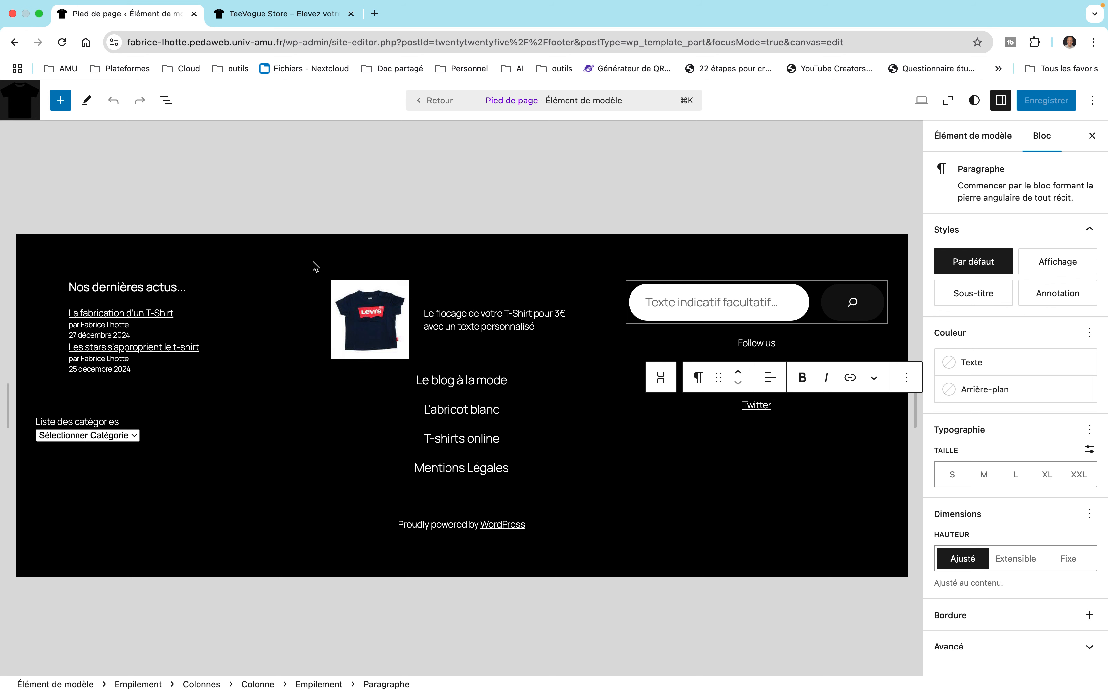
pyautogui.click(168, 98)
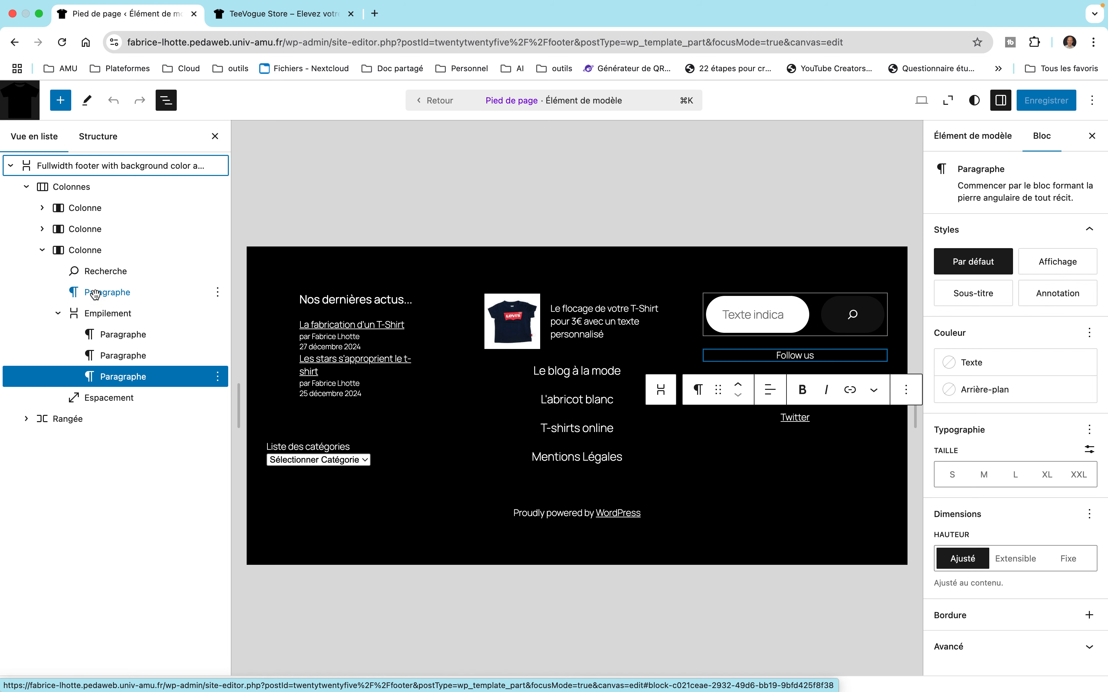
pyautogui.click(96, 314)
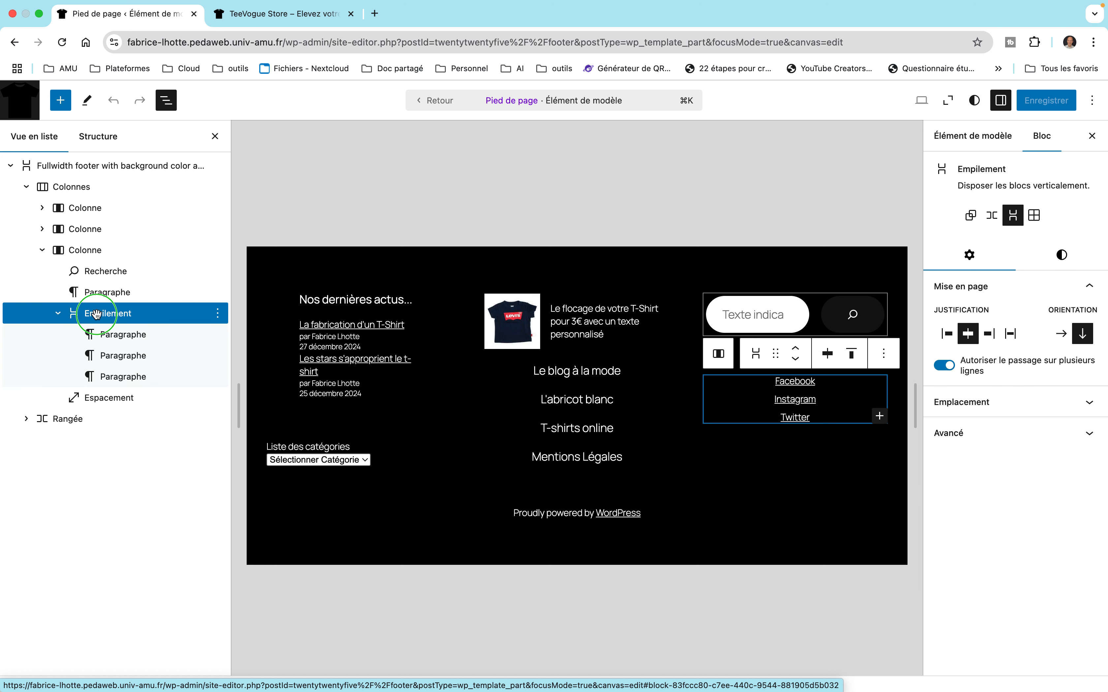
pyautogui.rightClick(96, 315)
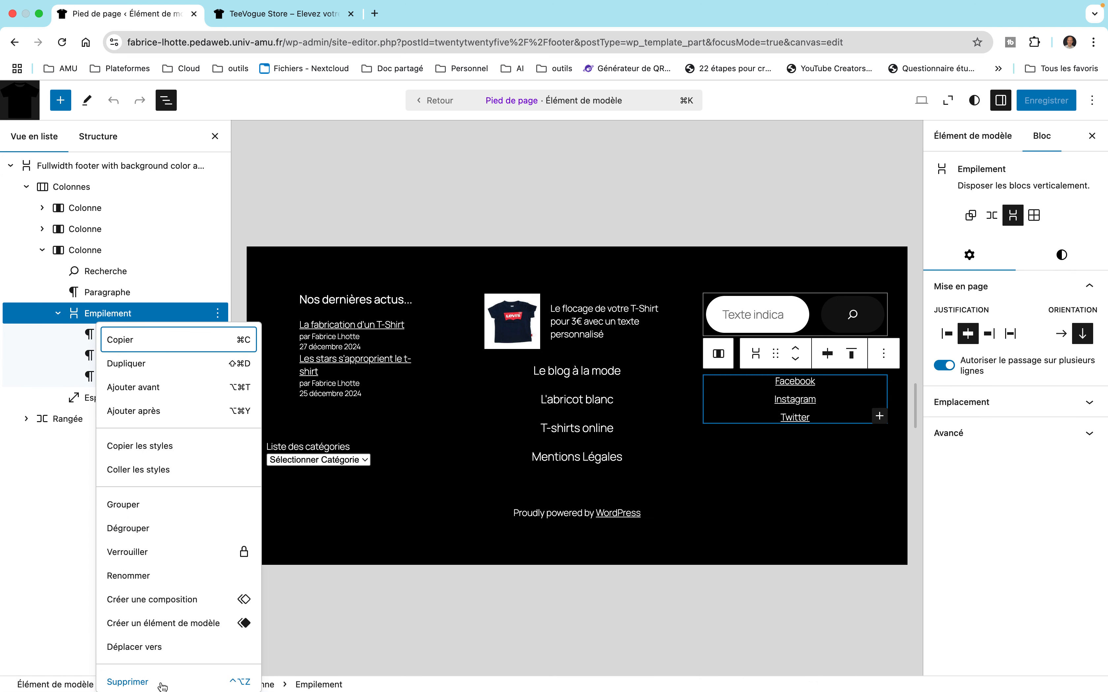
pyautogui.click(137, 682)
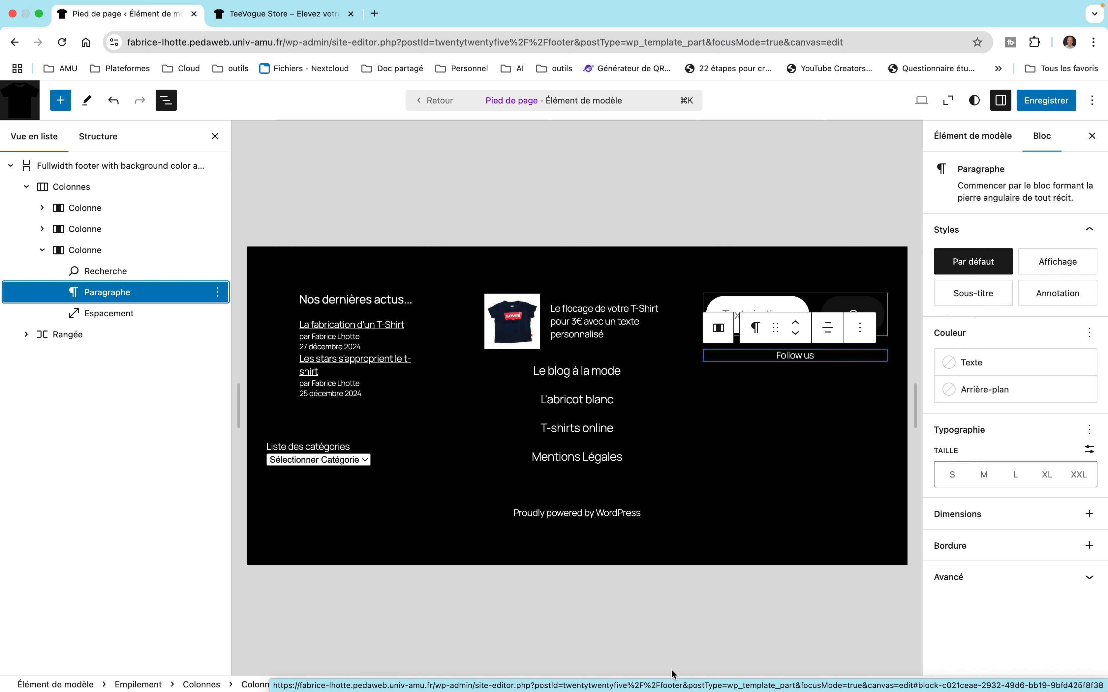
# Replace the "Follow us" paragraph text under the search field with "Nous suivre".
pyautogui.click(813, 356)
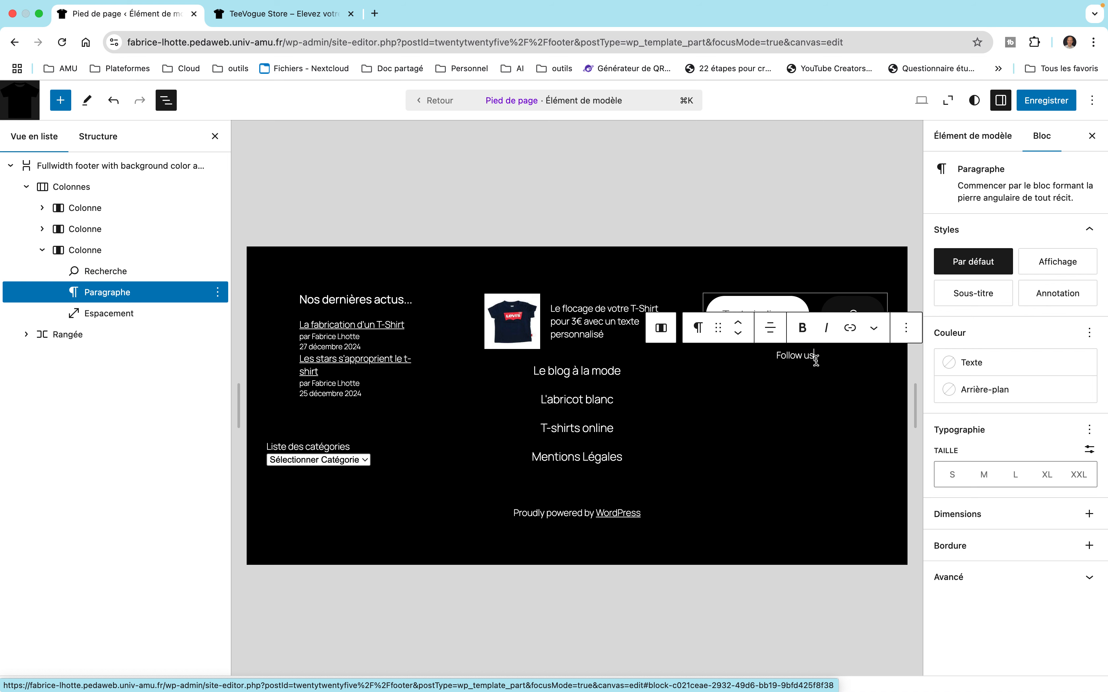
pyautogui.press('BackSpace')
pyautogui.press('BackSpace')
pyautogui.press('BackSpace')
pyautogui.press('BackSpace')
pyautogui.press('BackSpace')
pyautogui.press('BackSpace')
pyautogui.press('BackSpace')
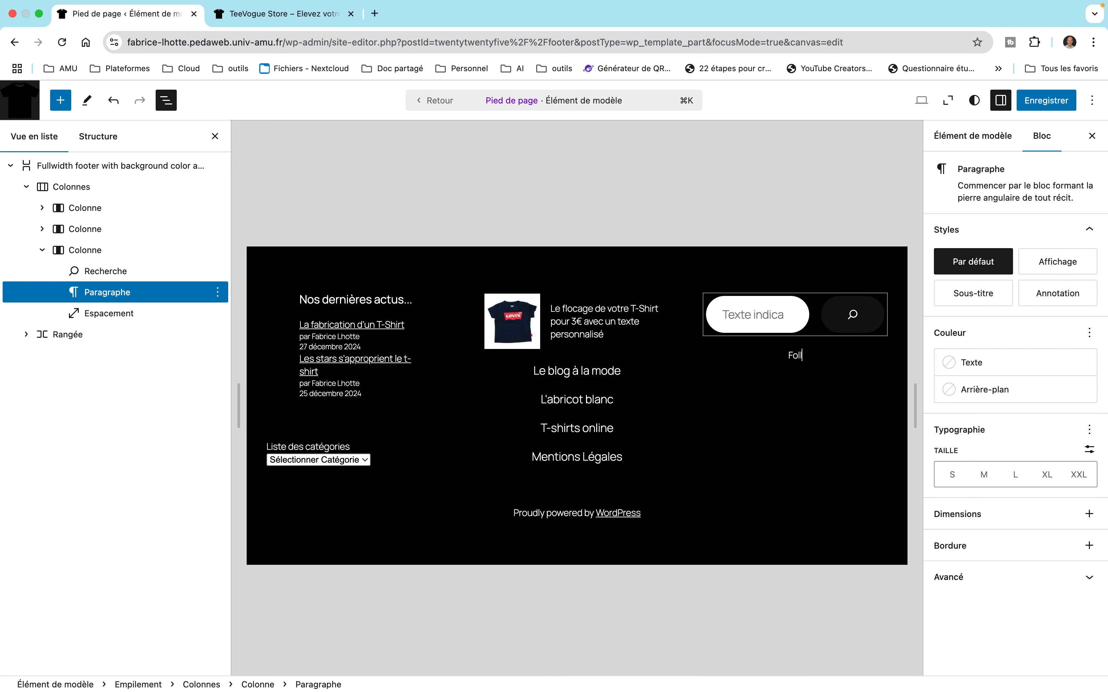
pyautogui.press('BackSpace')
pyautogui.write('Nous suivre')
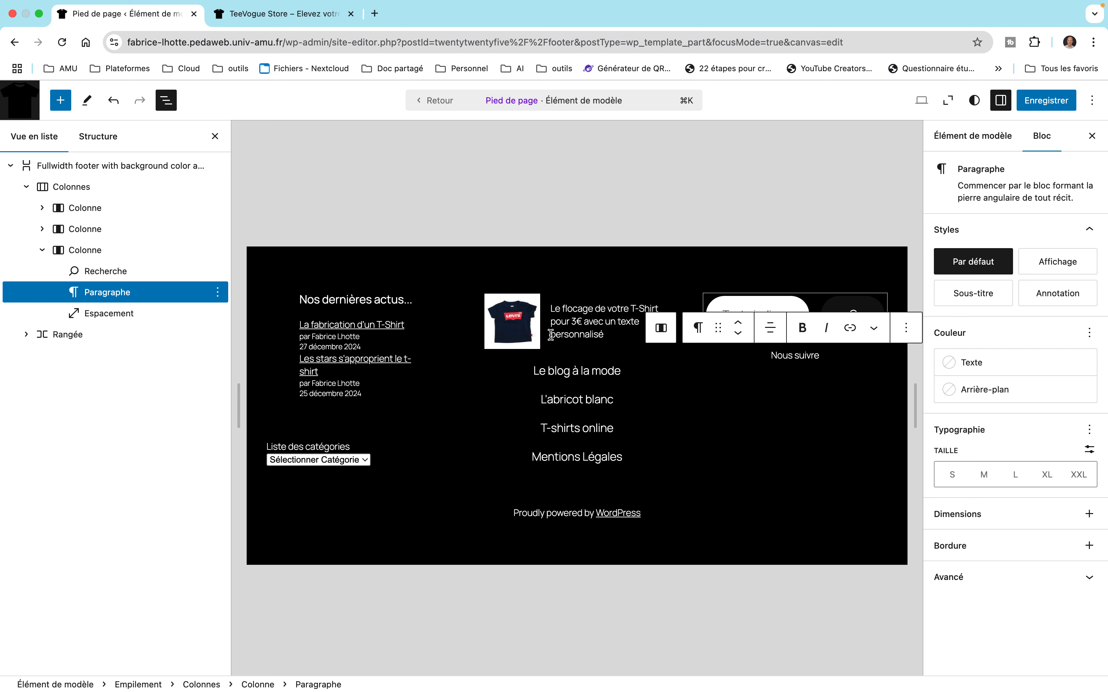
# Transform the "Nous suivre" paragraph into a heading and set its level to H4.
pyautogui.click(697, 328)
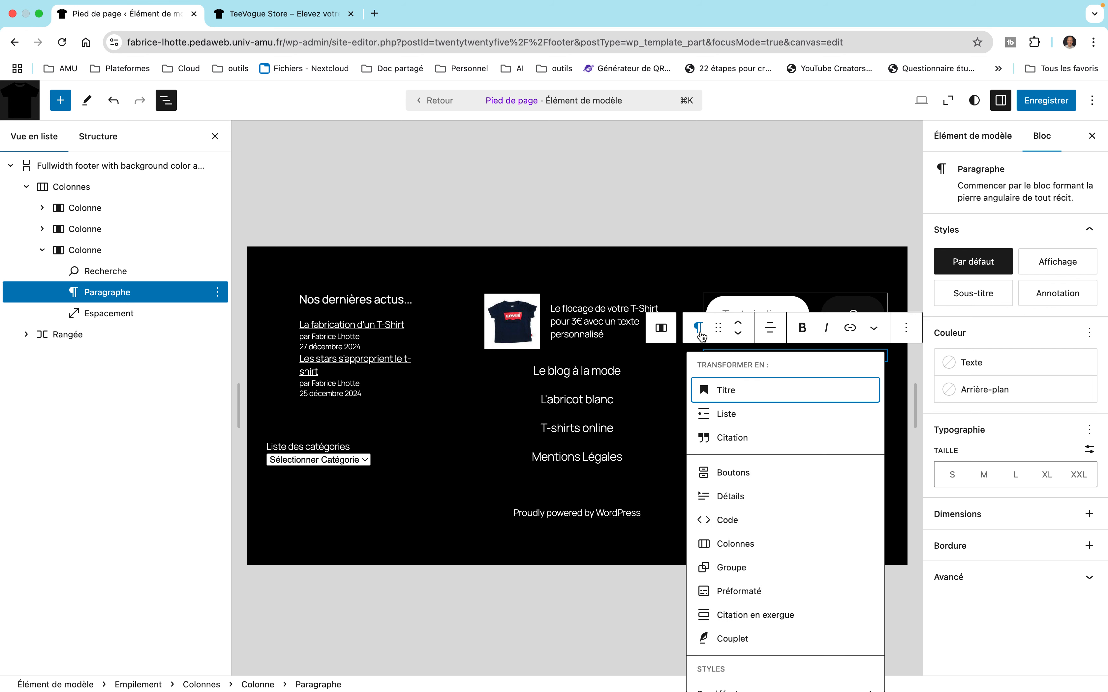
pyautogui.click(718, 390)
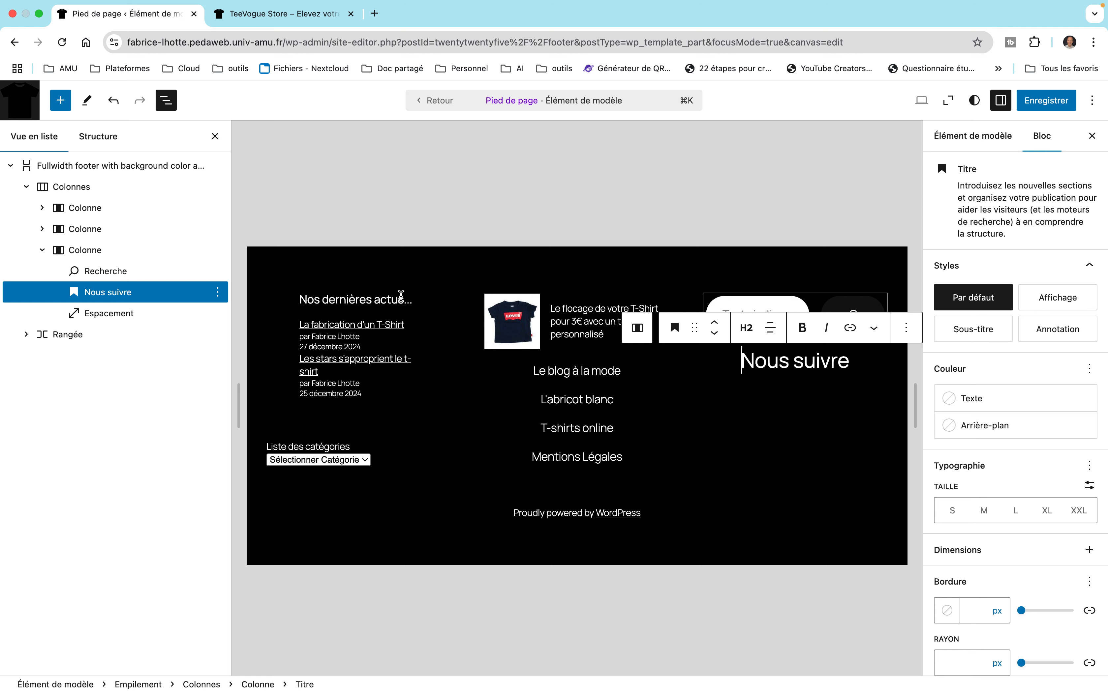
pyautogui.click(748, 330)
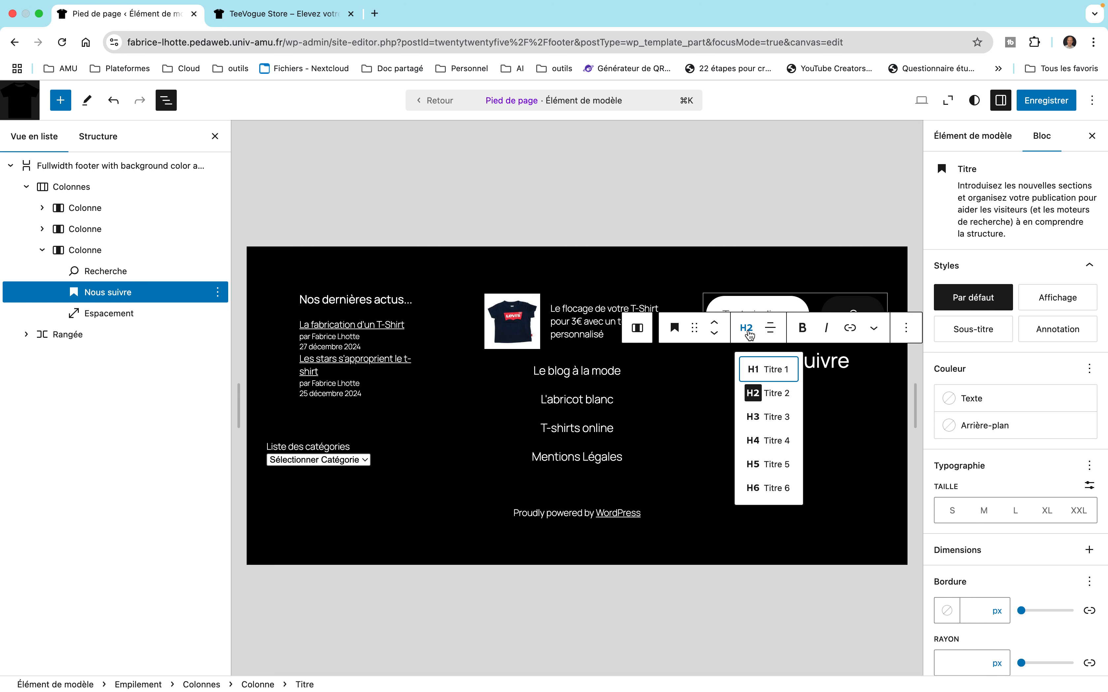
pyautogui.click(767, 440)
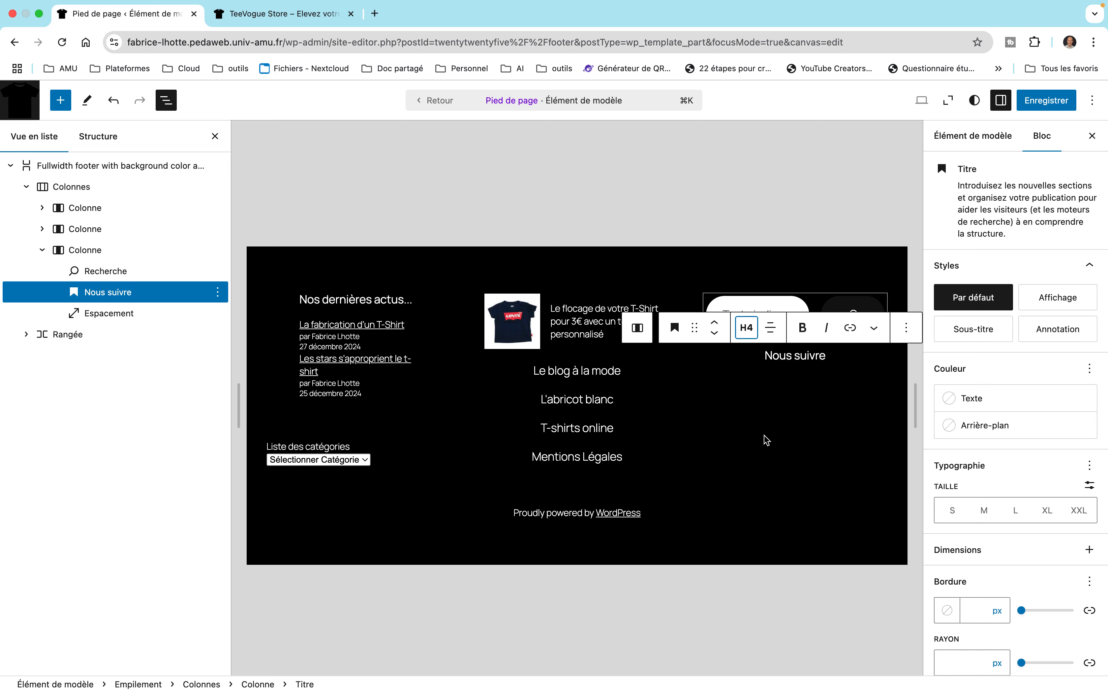
# Align the "Nous suivre" heading text to the left and append "..." to it.
pyautogui.click(771, 328)
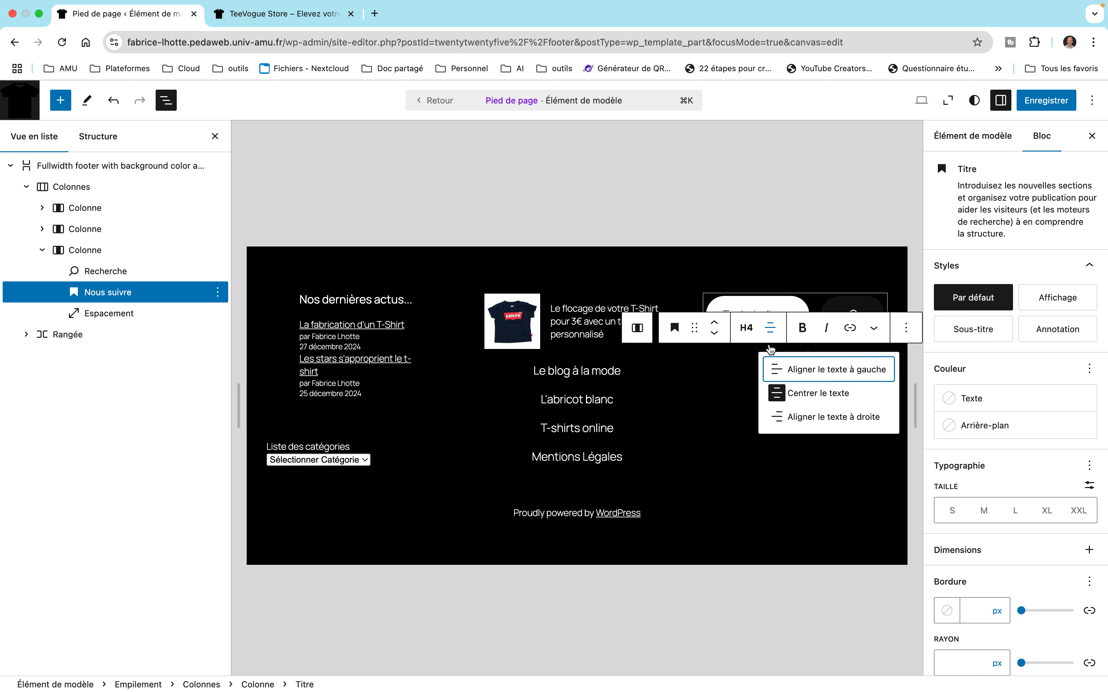
pyautogui.click(787, 369)
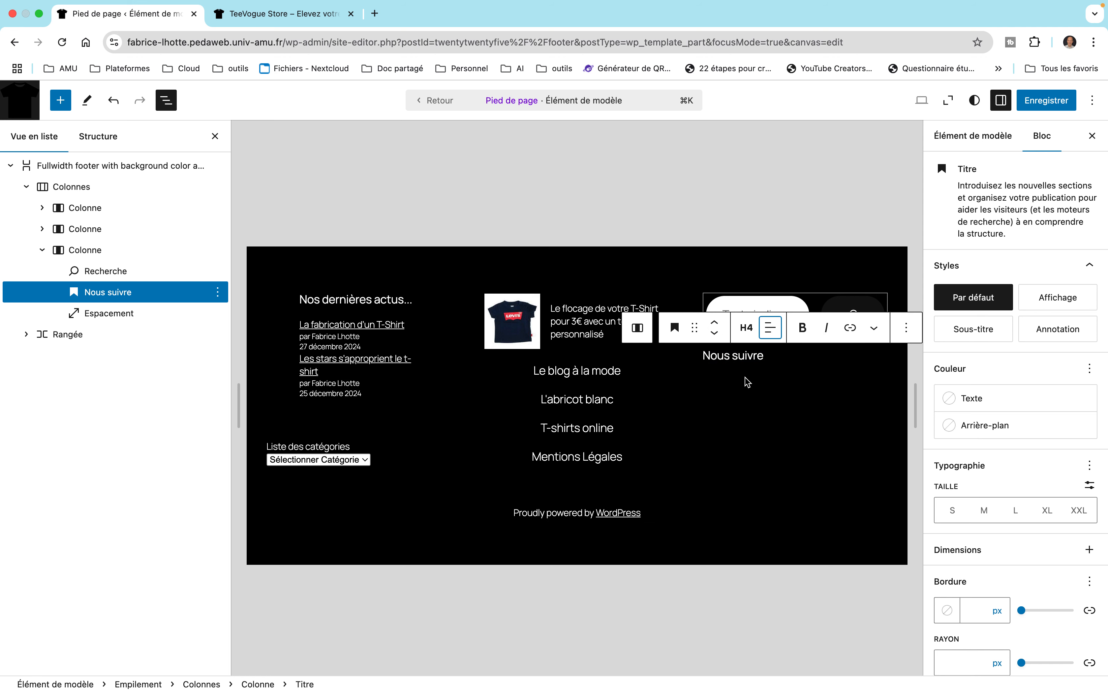
pyautogui.click(765, 356)
pyautogui.write('...')
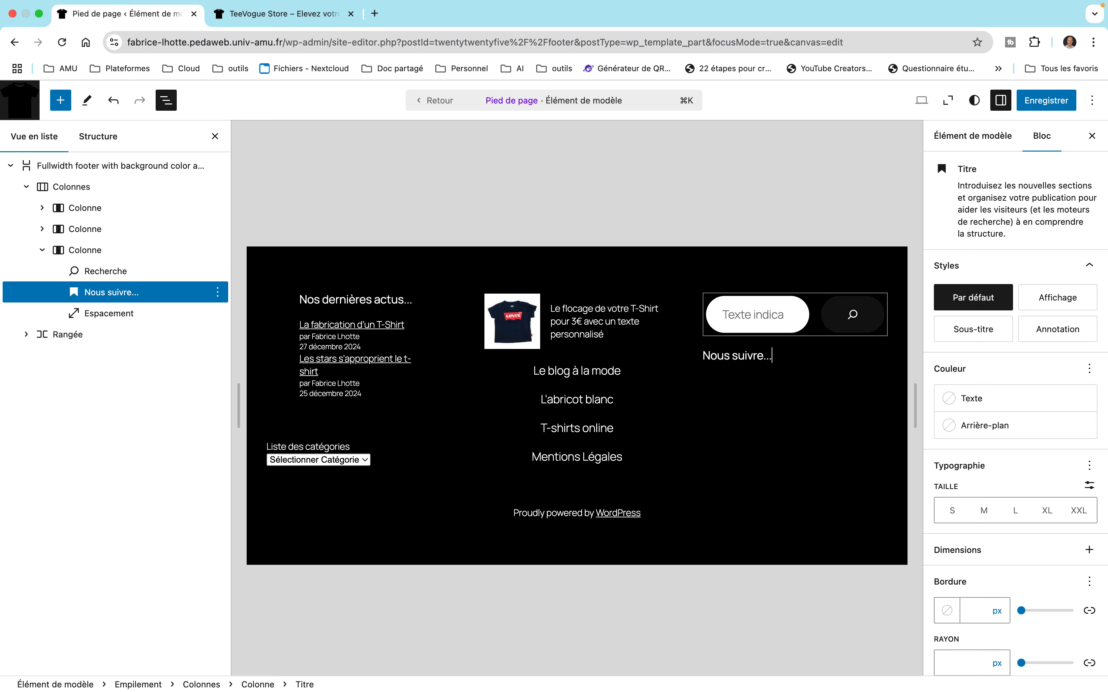
# Search the block library for "icone" and insert an Icônes de réseaux sociaux block beneath the "Nous suivre..." heading.
pyautogui.press('Return')
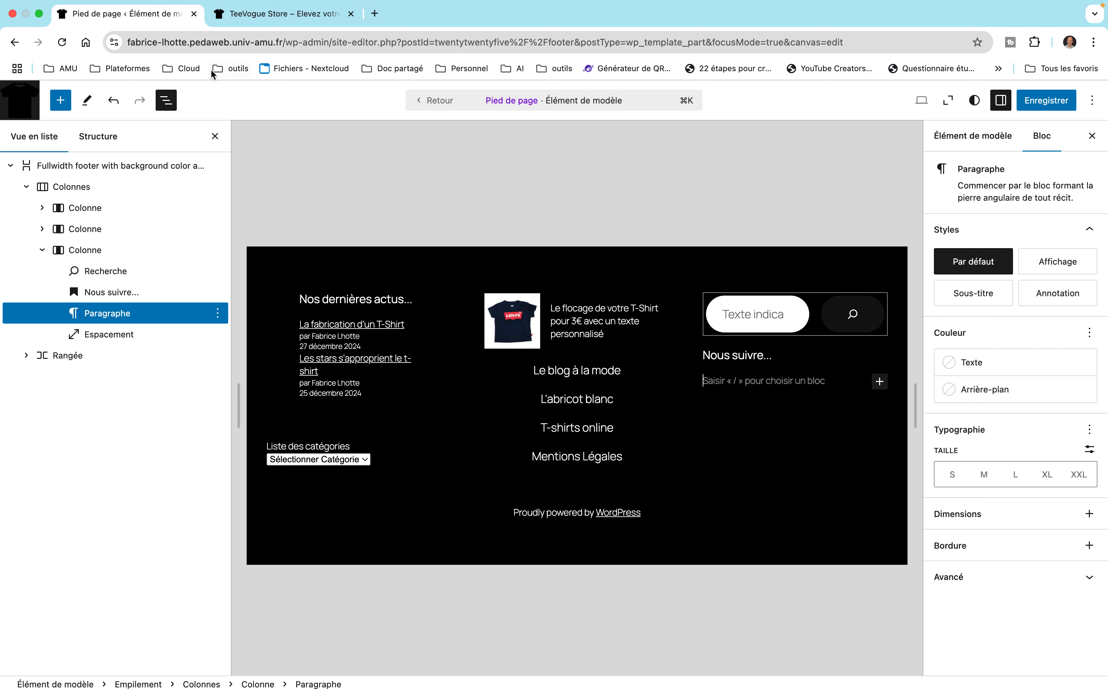
pyautogui.click(63, 103)
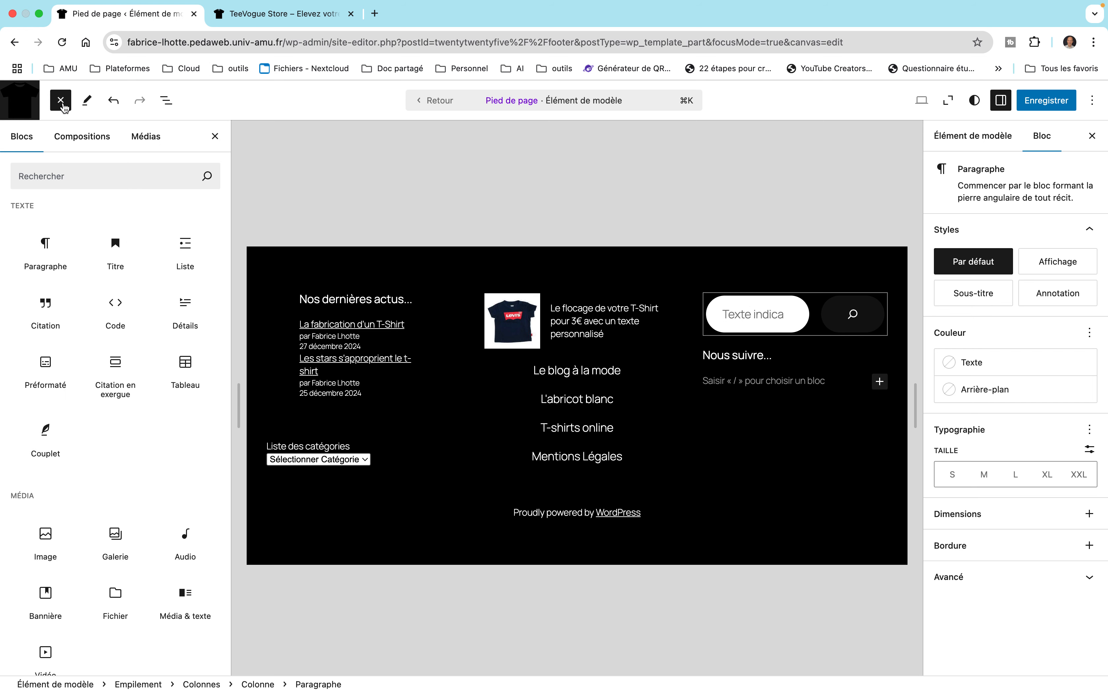
pyautogui.click(51, 181)
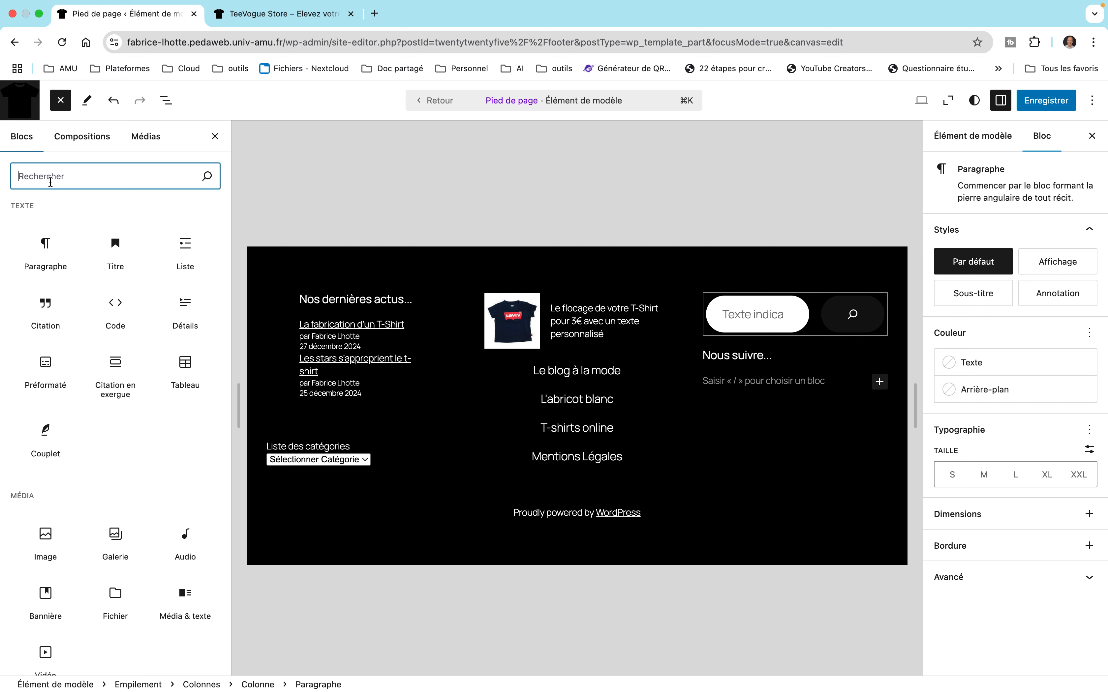
pyautogui.write('icone')
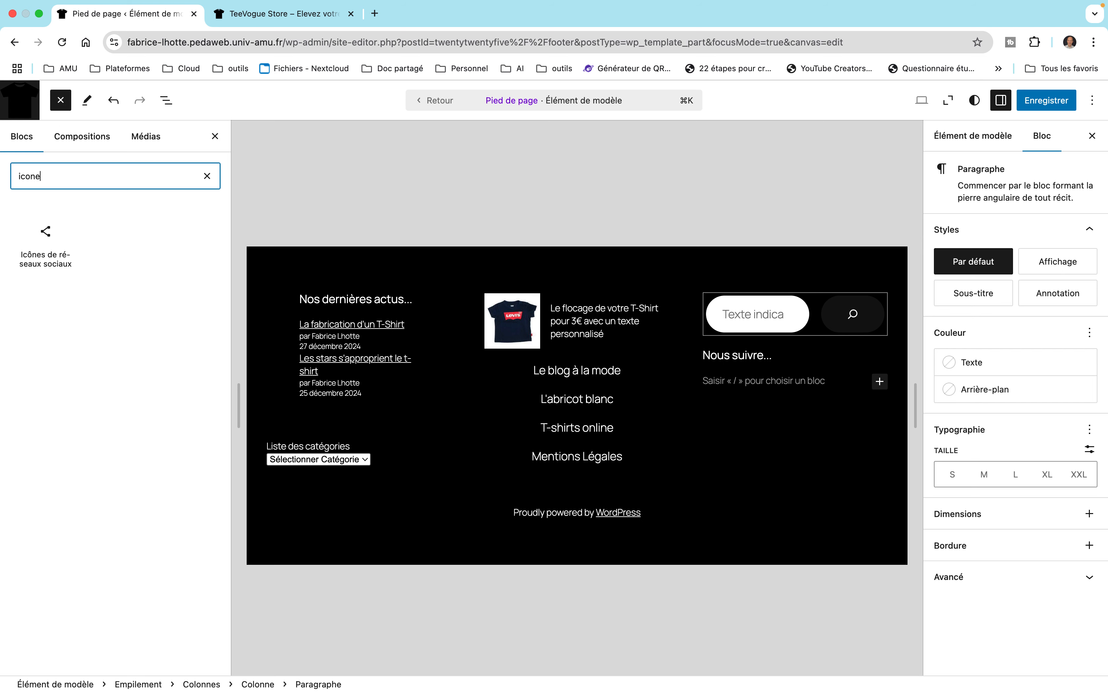
pyautogui.click(42, 245)
pyautogui.click(41, 244)
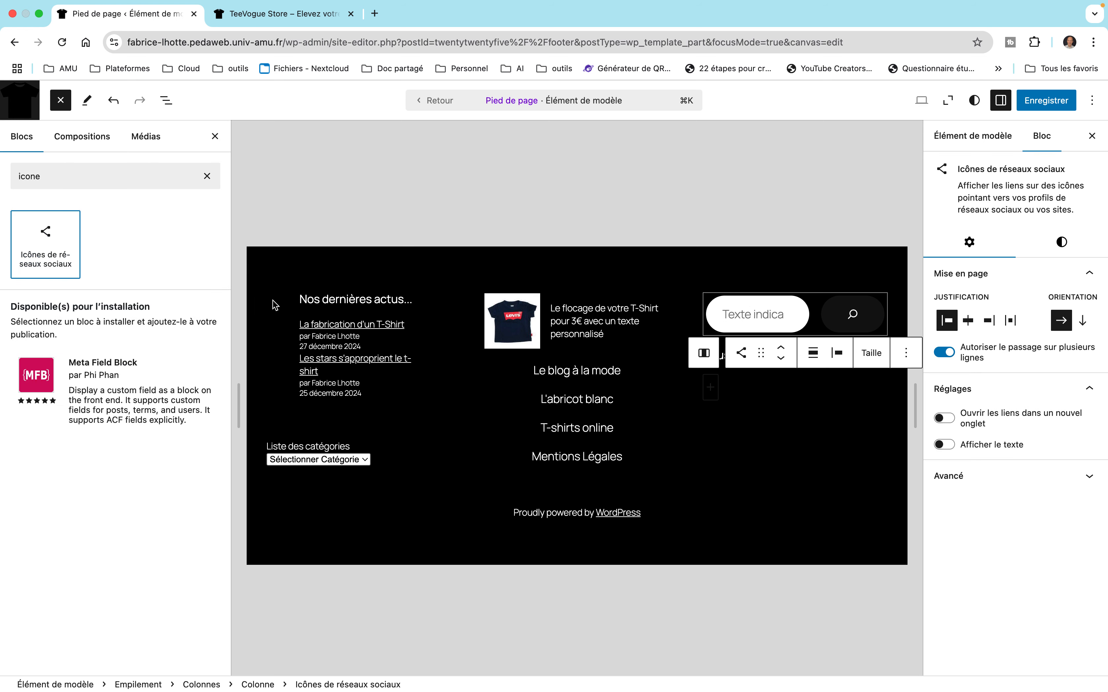
# Add TikTok and Snapchat icons to the social icons block under the "Nous suivre..." heading.
pyautogui.click(740, 386)
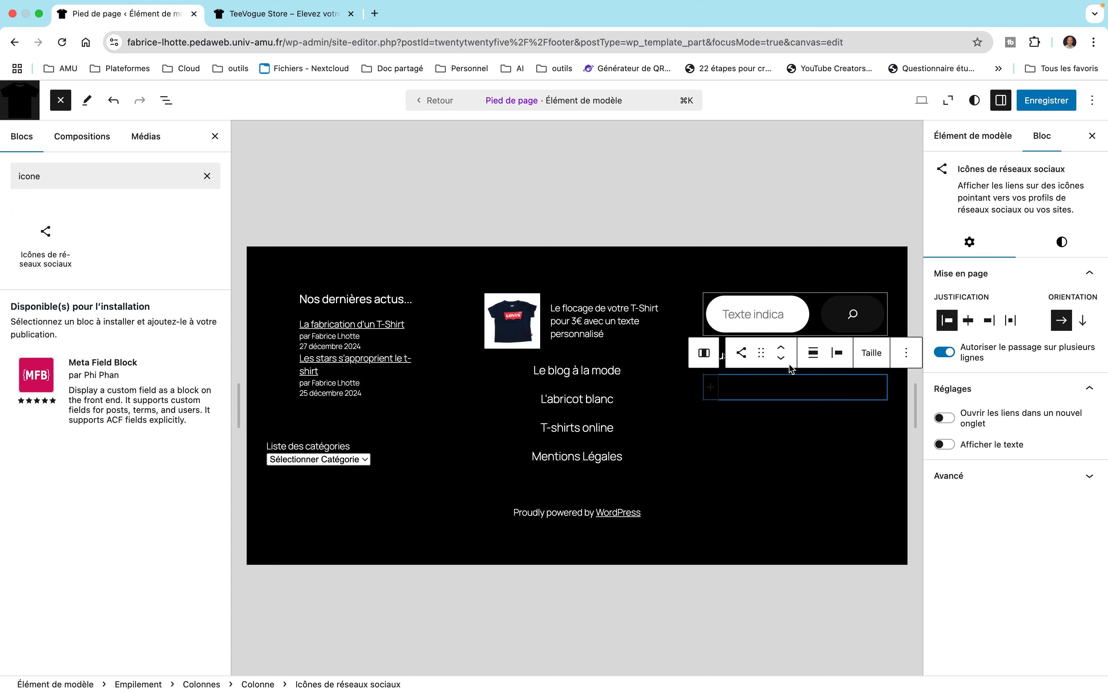
pyautogui.click(711, 390)
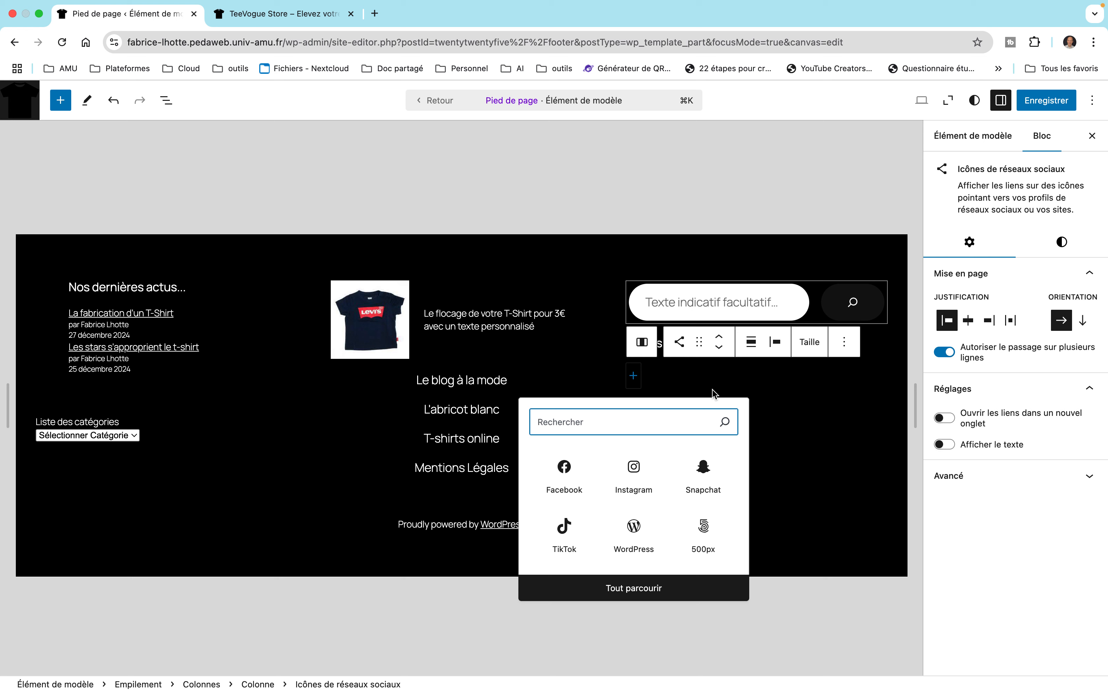
pyautogui.write('tik')
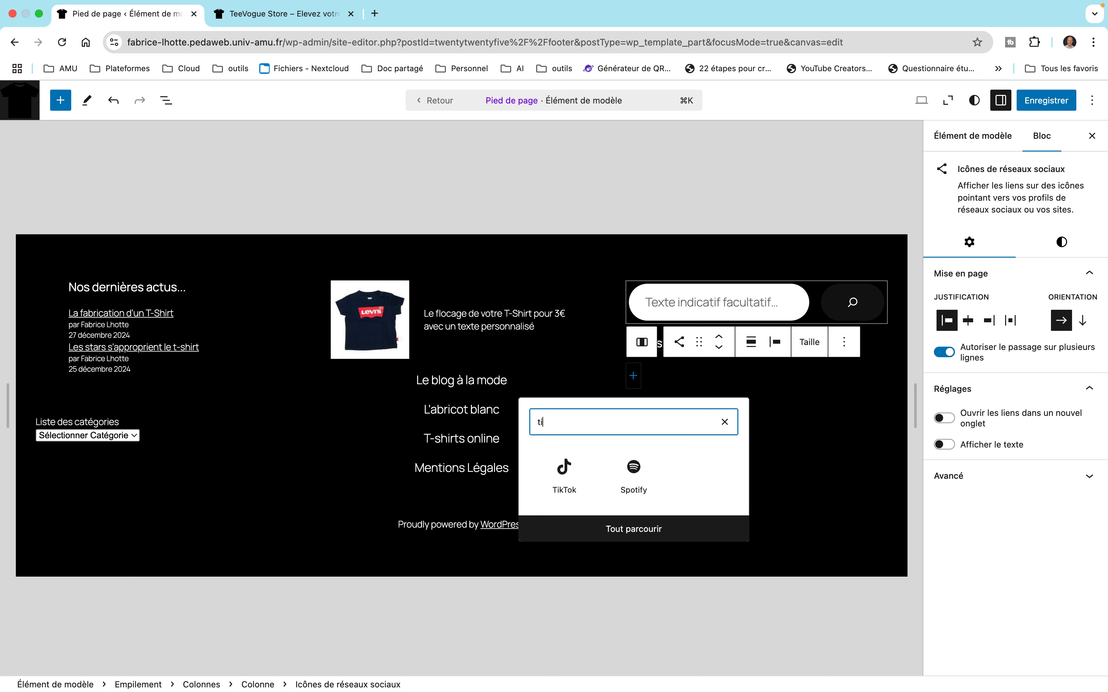
pyautogui.click(570, 471)
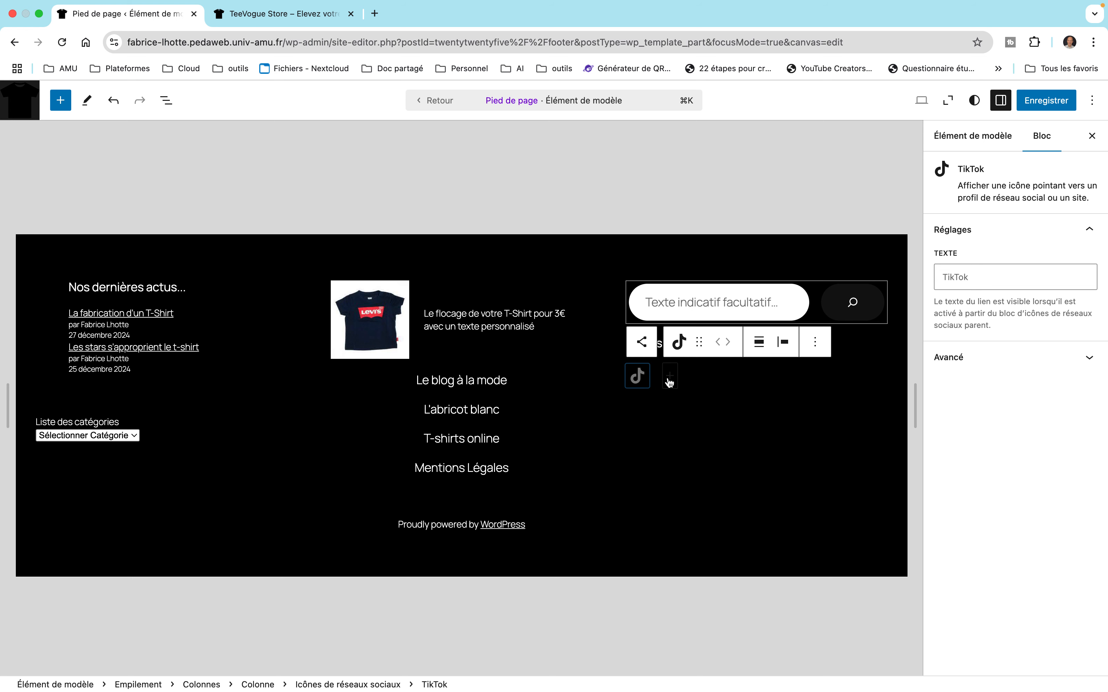
pyautogui.click(669, 382)
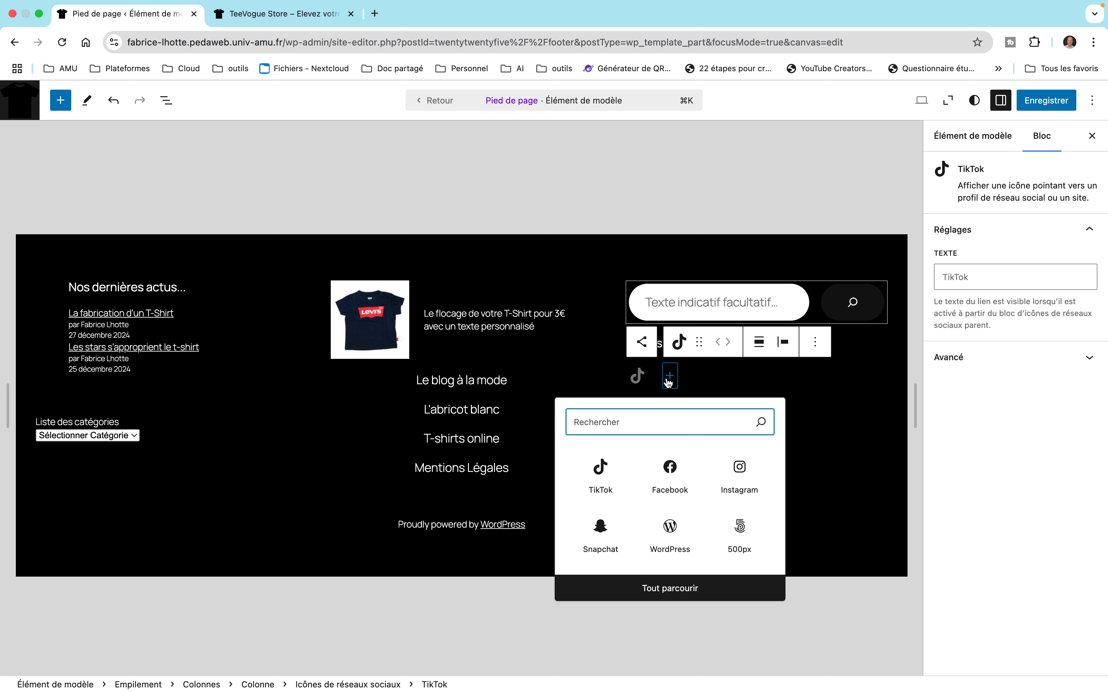
pyautogui.write('snap')
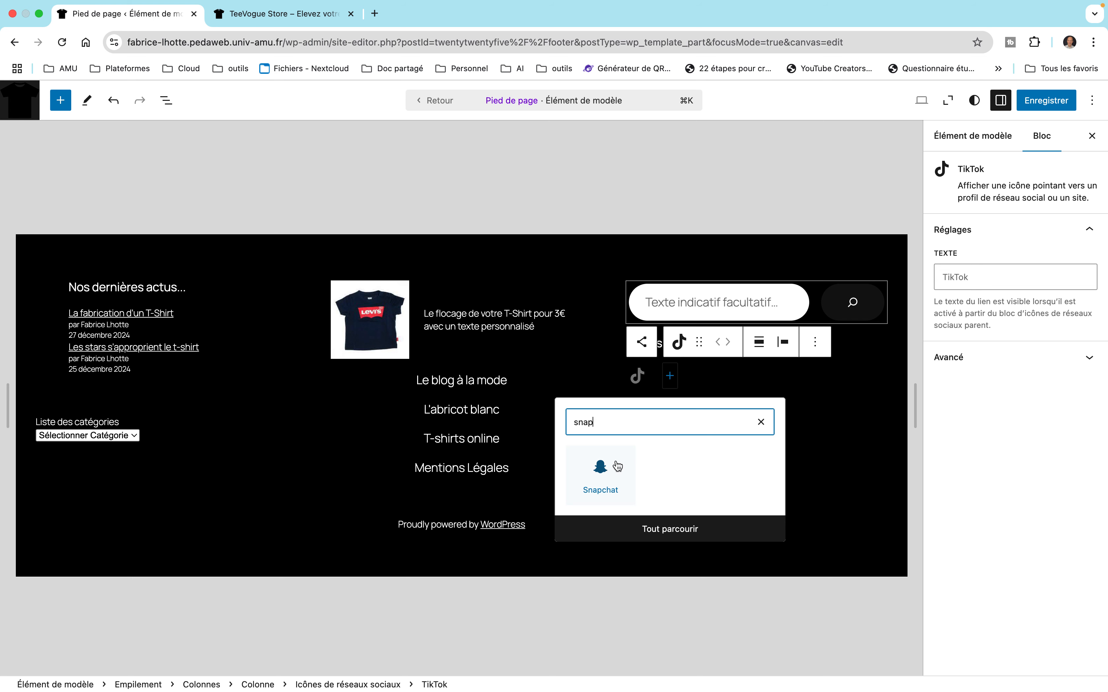
pyautogui.click(600, 474)
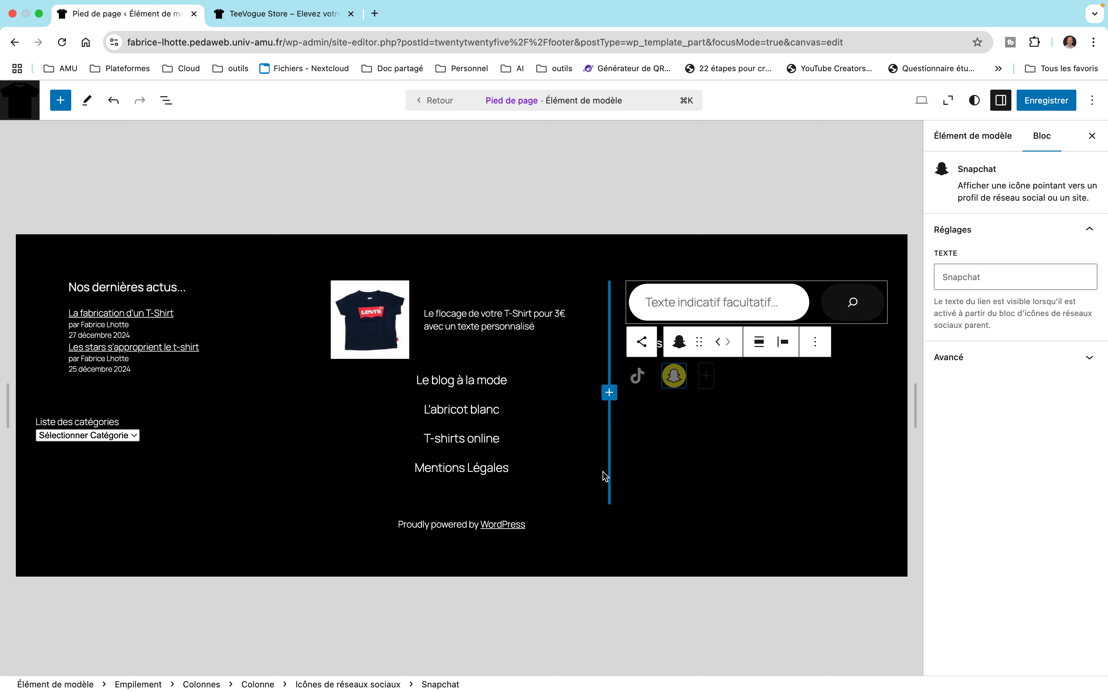
# Add Instagram and Facebook icons after Snapchat in the social icons block under the "Nous suivre..." heading.
pyautogui.click(704, 382)
pyautogui.write('in')
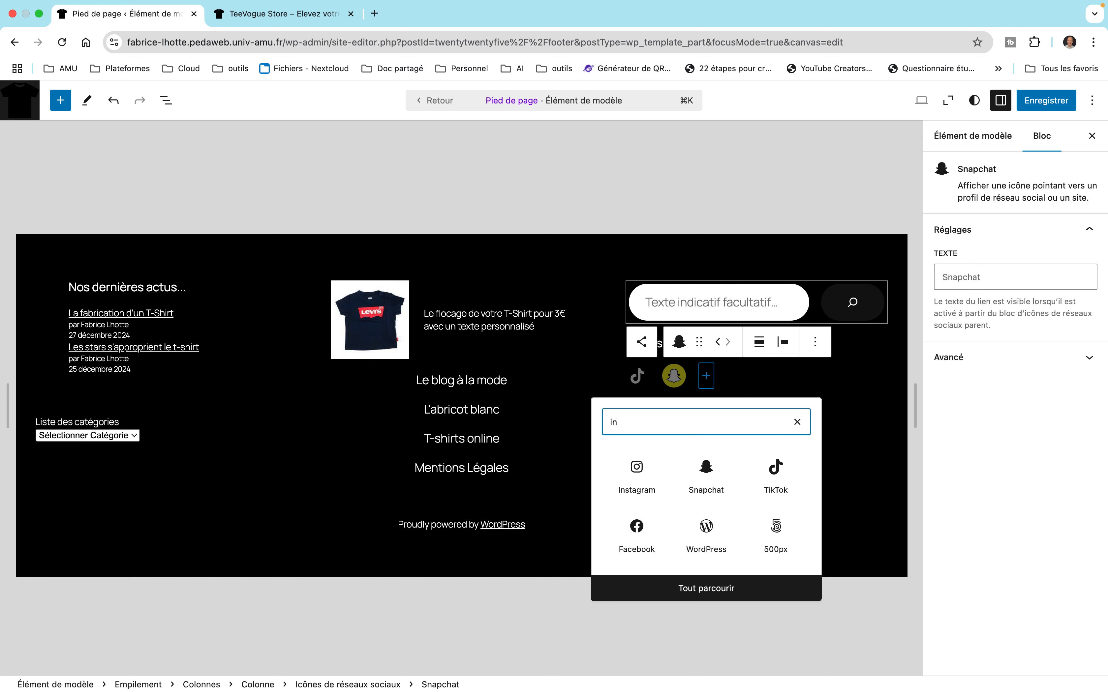
pyautogui.write('sta')
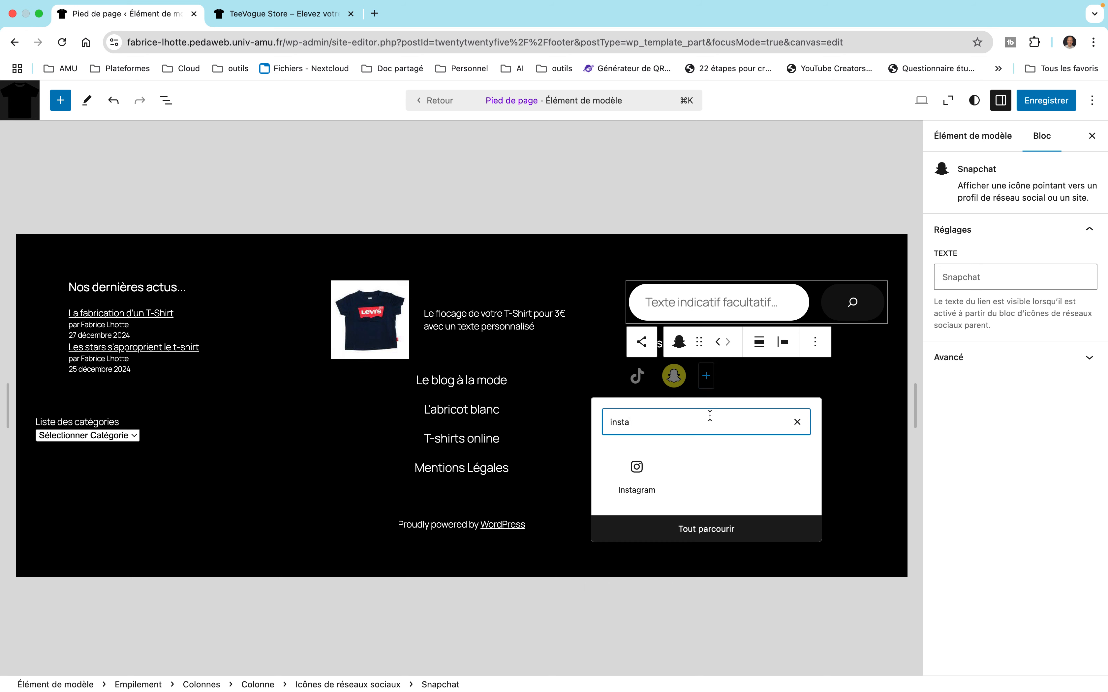
pyautogui.click(638, 472)
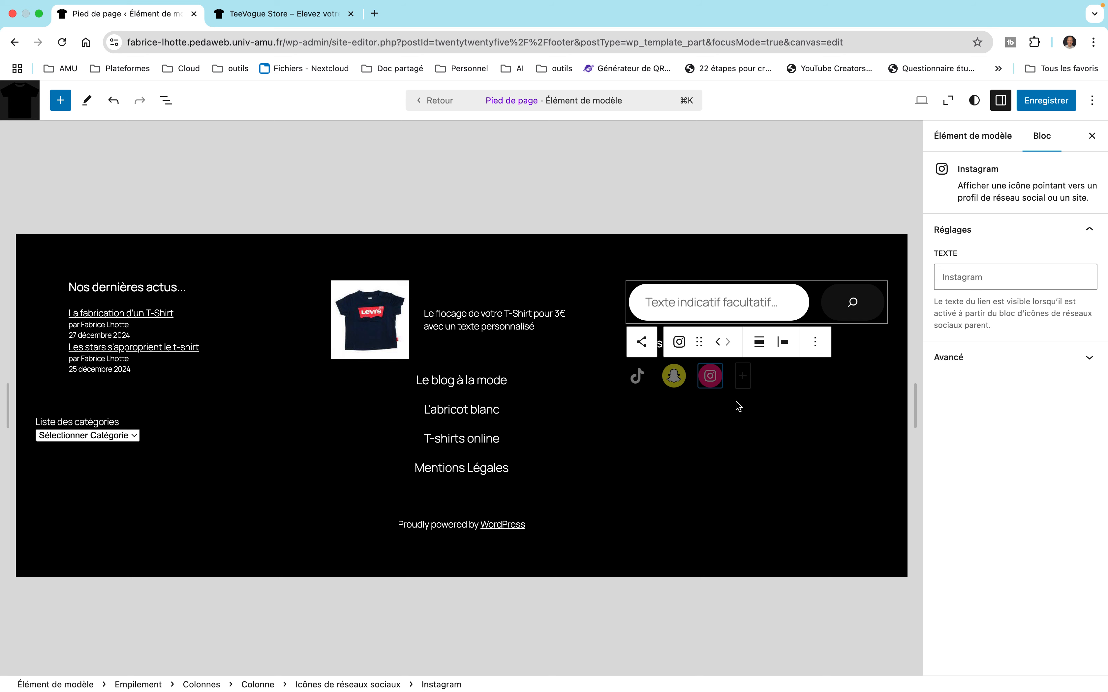
pyautogui.click(741, 377)
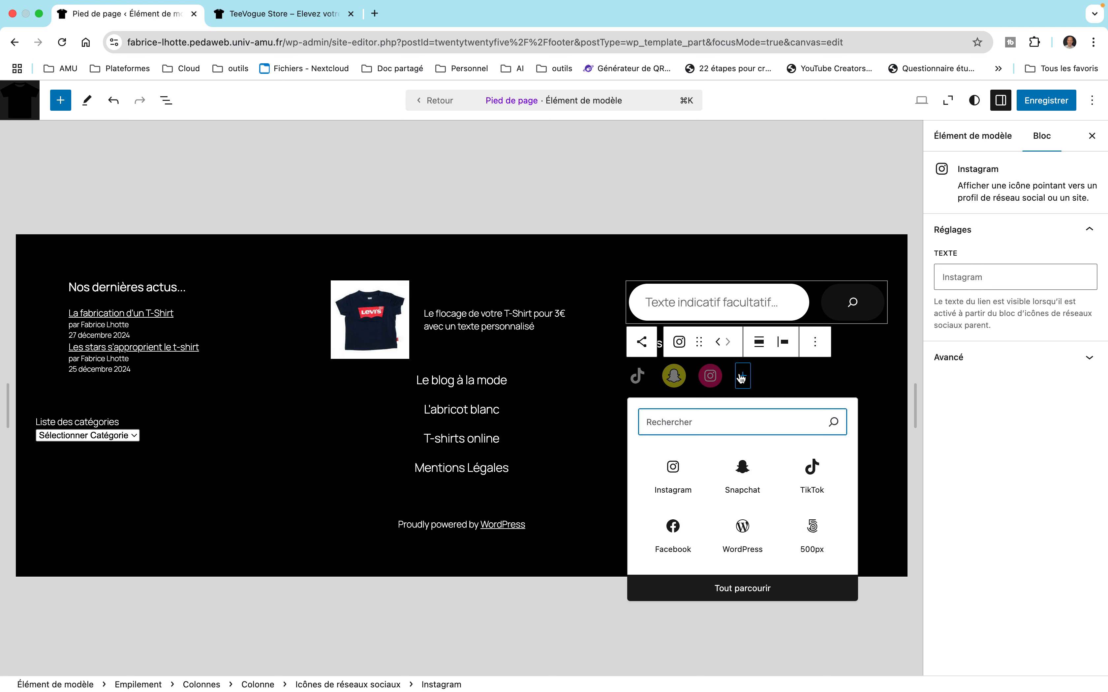
pyautogui.write('f')
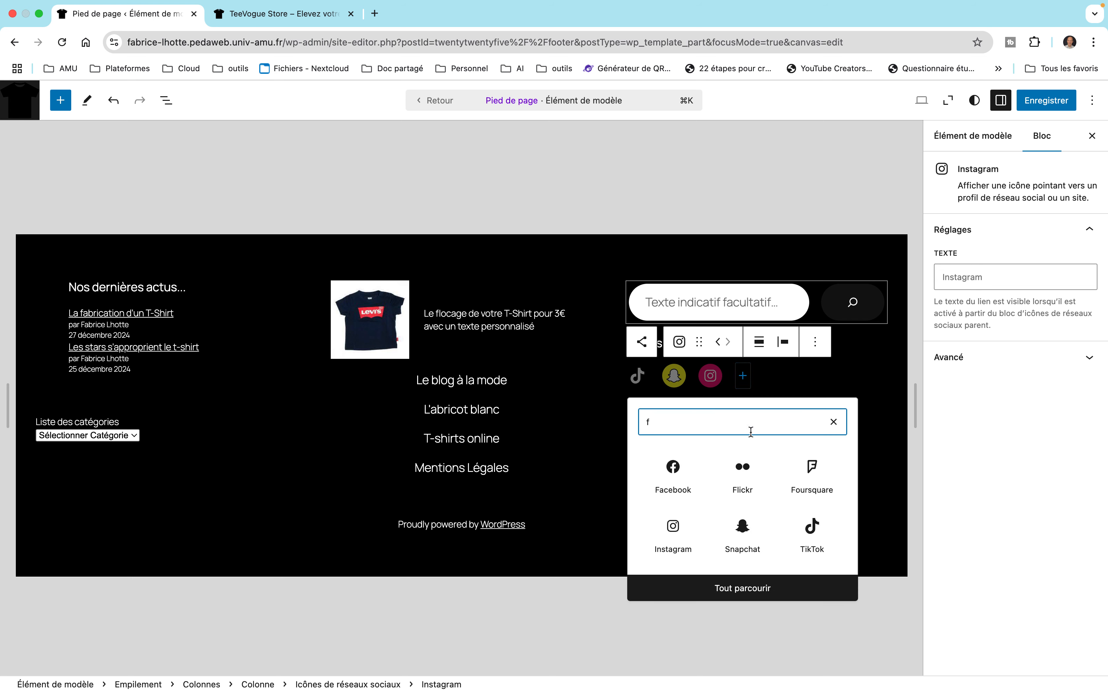
pyautogui.click(677, 472)
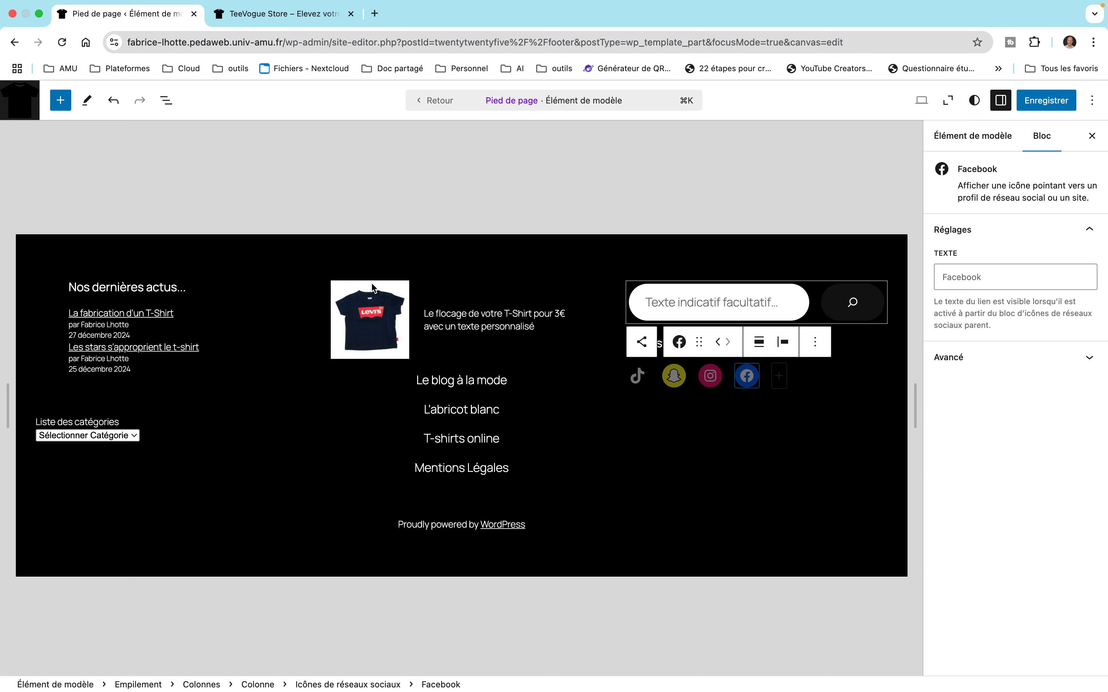
# Show the block list view, select the Icônes de réseaux sociaux block and set its icon colour to Accent 2 (#F6CFF4).
pyautogui.click(166, 100)
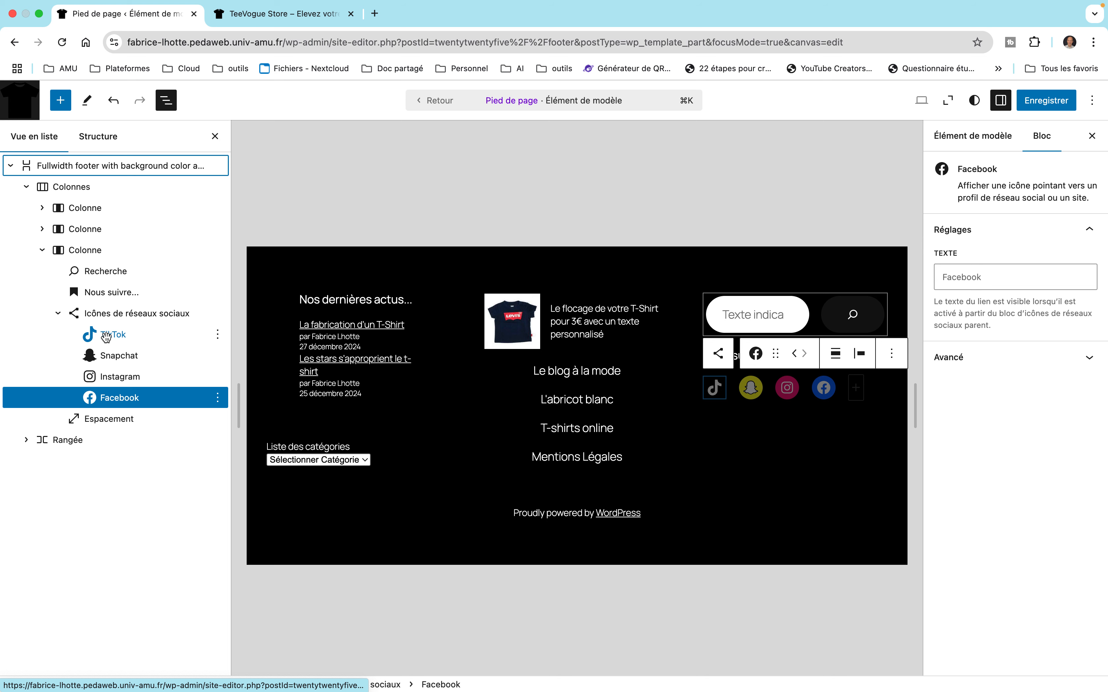
pyautogui.keyDown('shift'); pyautogui.click(107, 334); pyautogui.keyUp('shift')
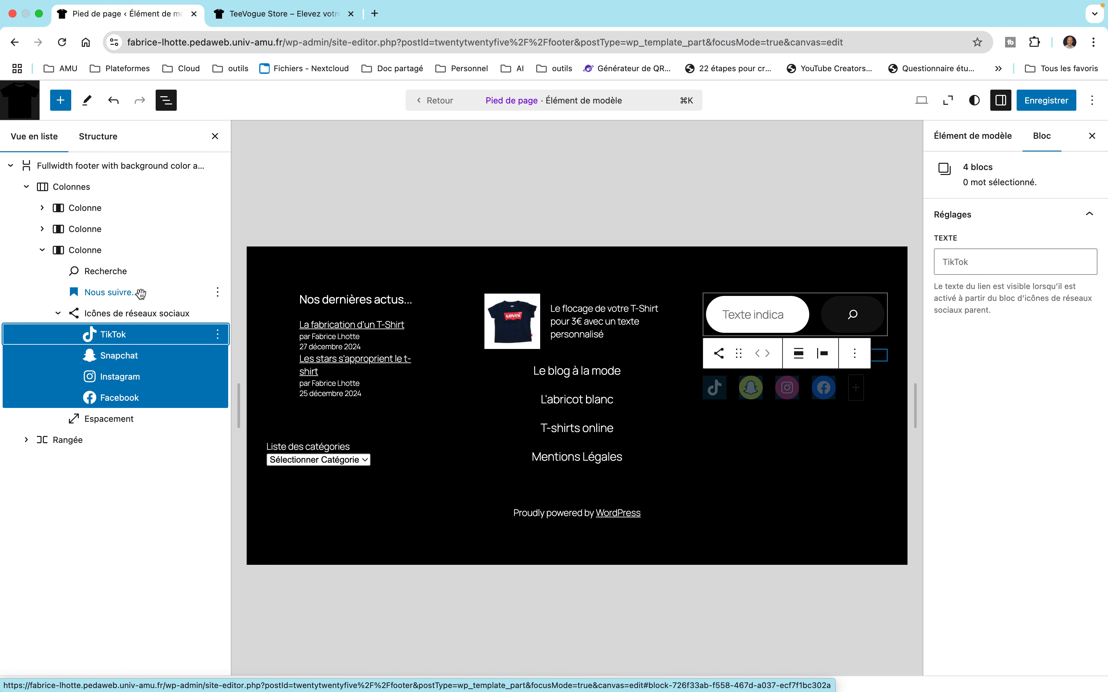
pyautogui.click(128, 313)
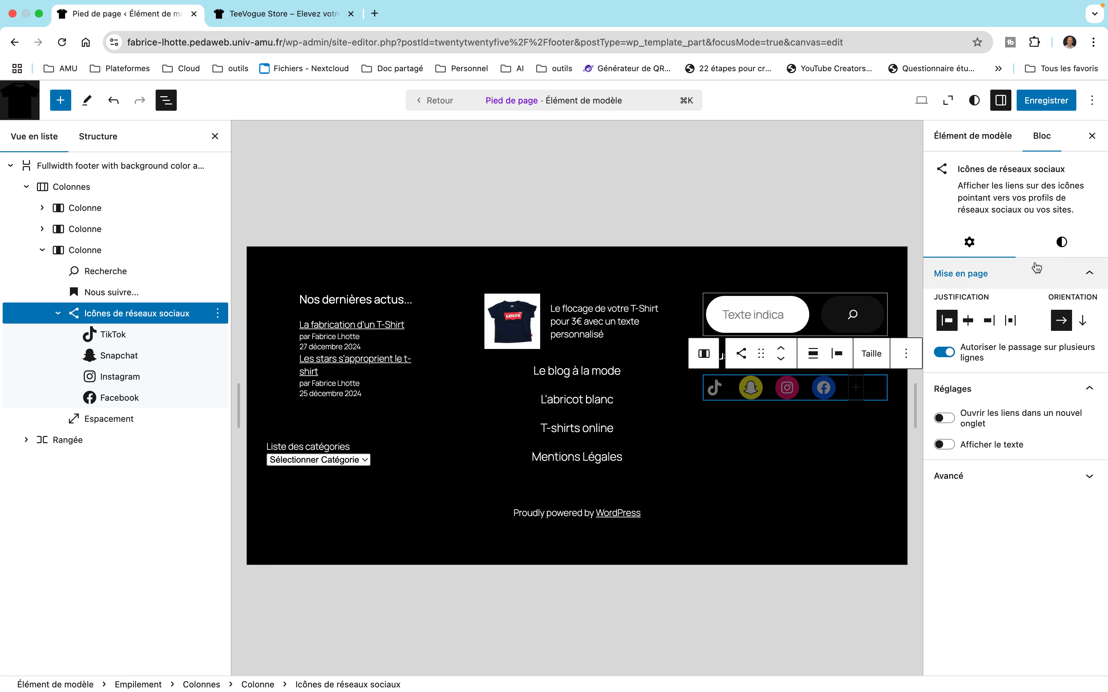
pyautogui.click(1062, 243)
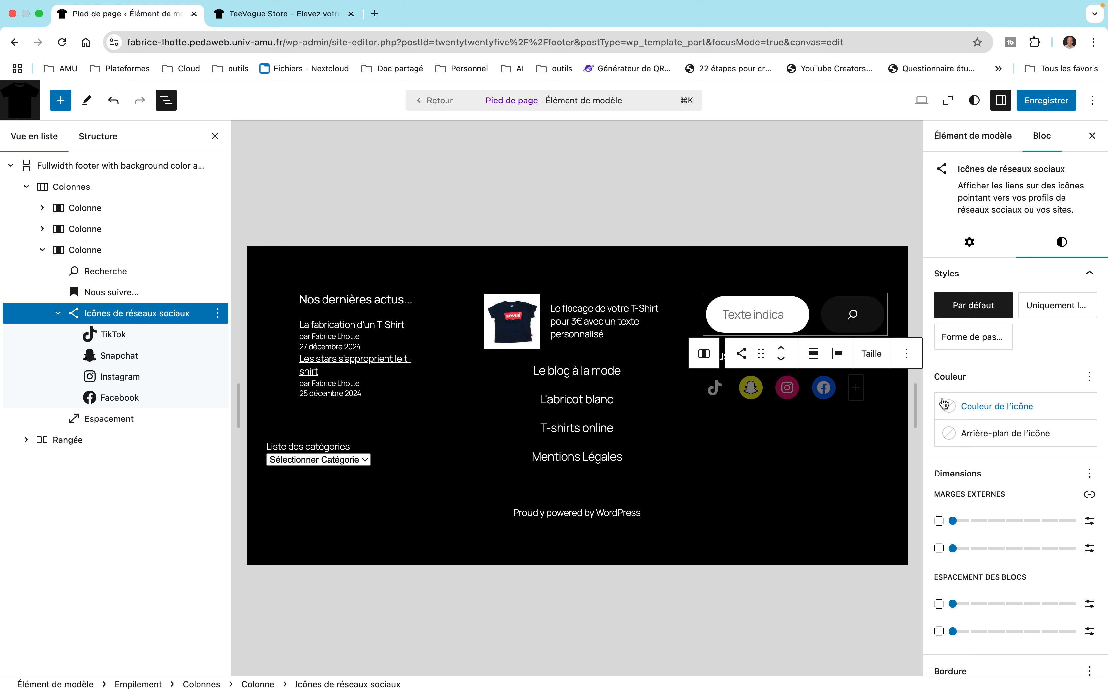
pyautogui.click(951, 407)
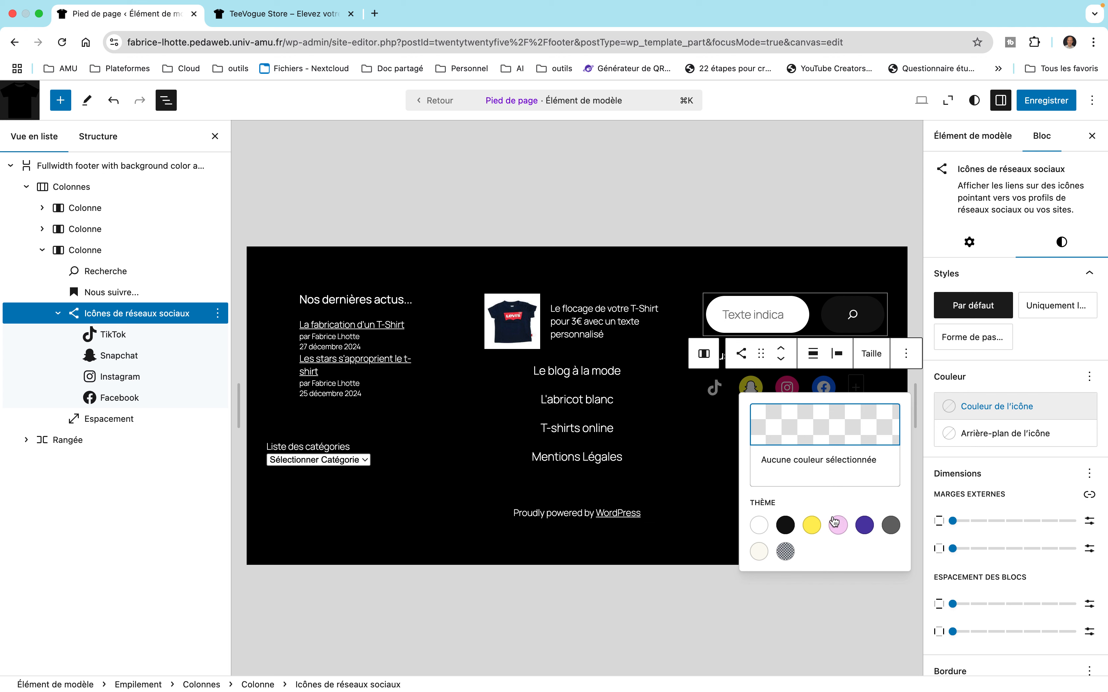
pyautogui.click(837, 526)
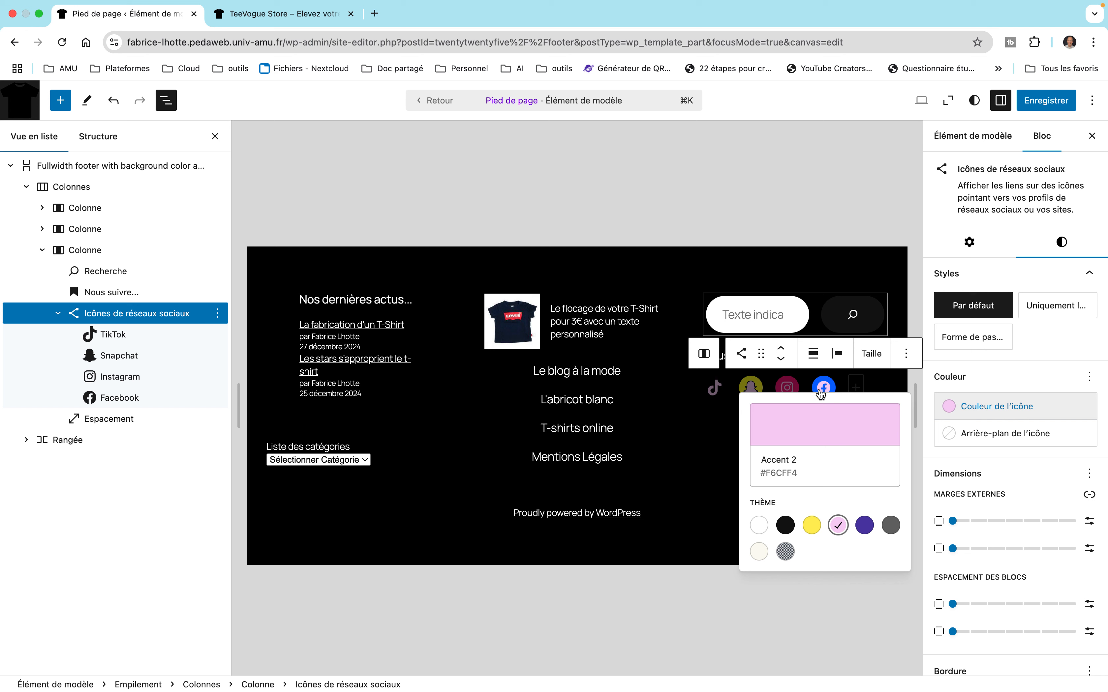
# Try Accent 1 (#FFEE58) and Contraste (#111111) as the background colour of the social icons.
pyautogui.click(950, 433)
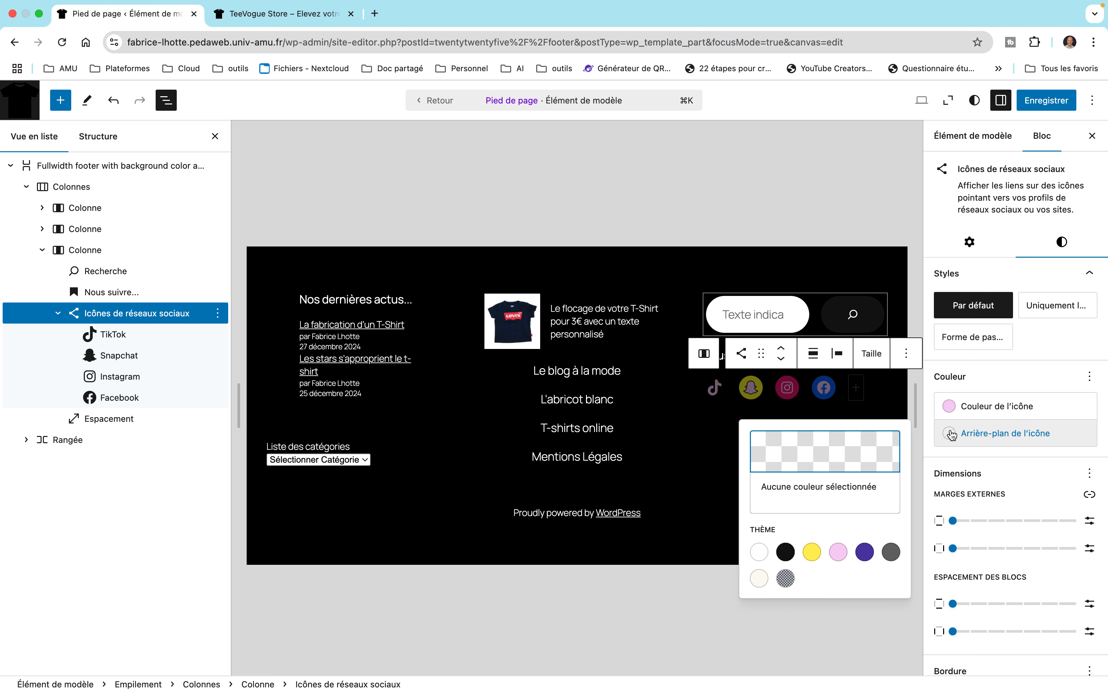
pyautogui.click(811, 553)
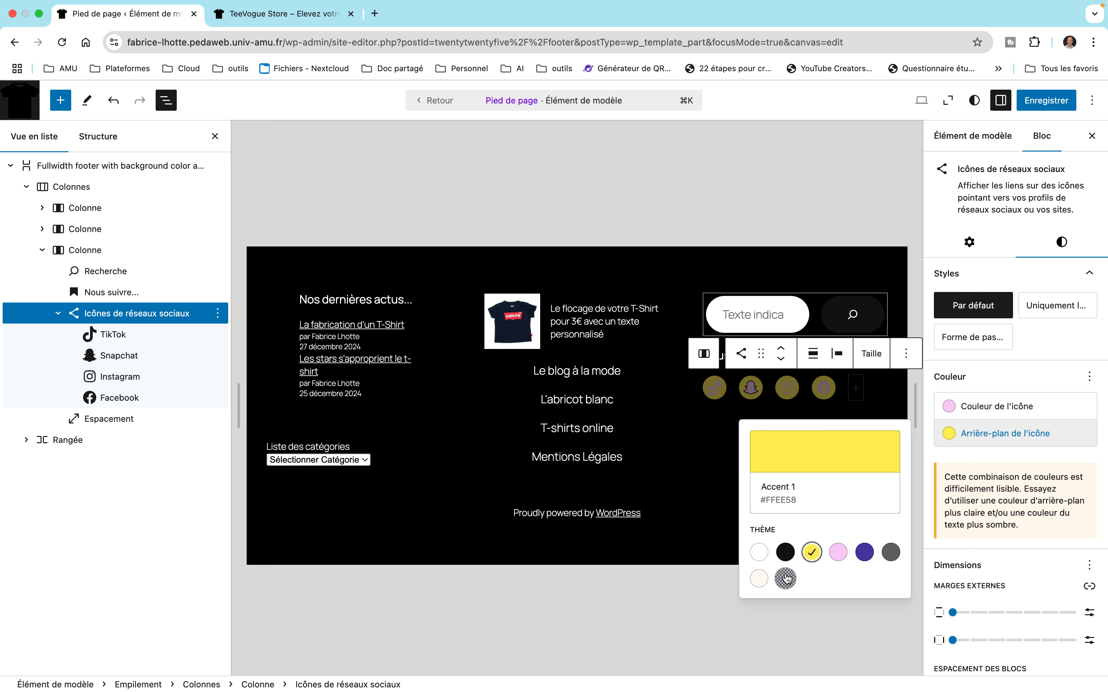
pyautogui.click(784, 553)
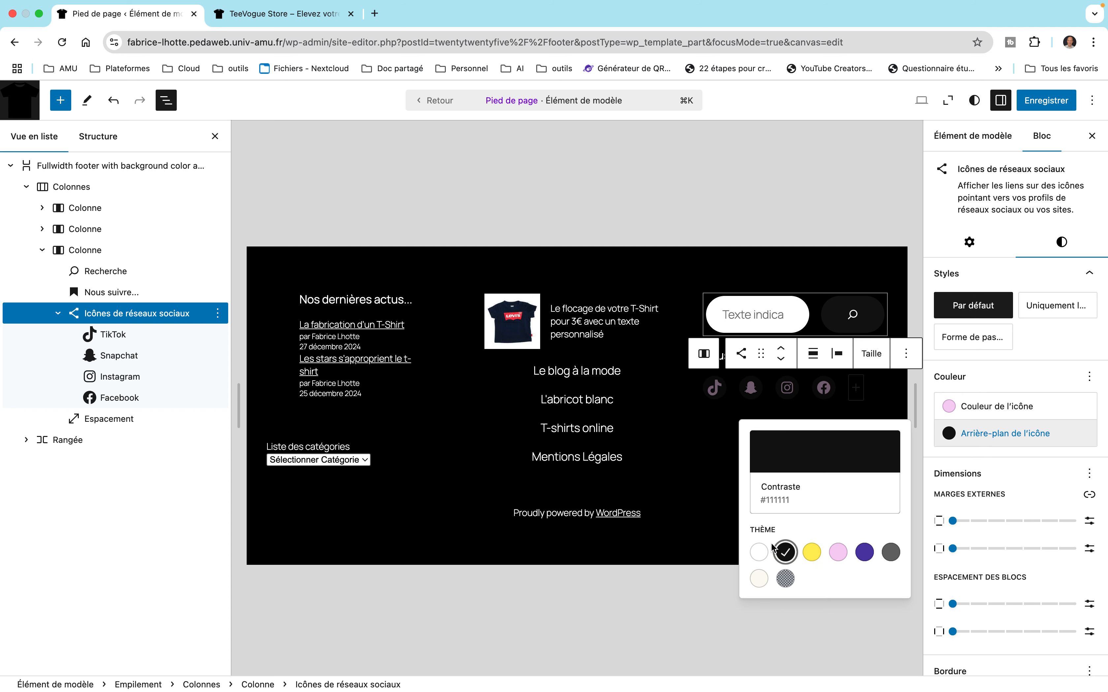
pyautogui.click(718, 434)
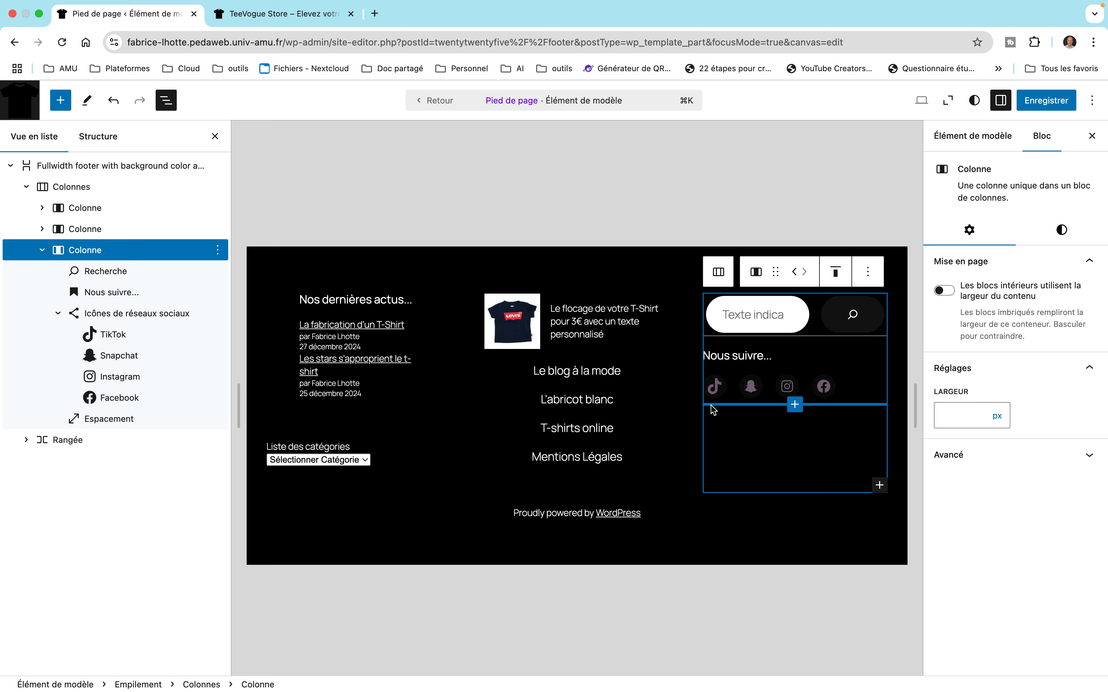
# Undo the icon and background colour changes on the social icons block, keeping the Facebook icon in place.
pyautogui.press('super+z')
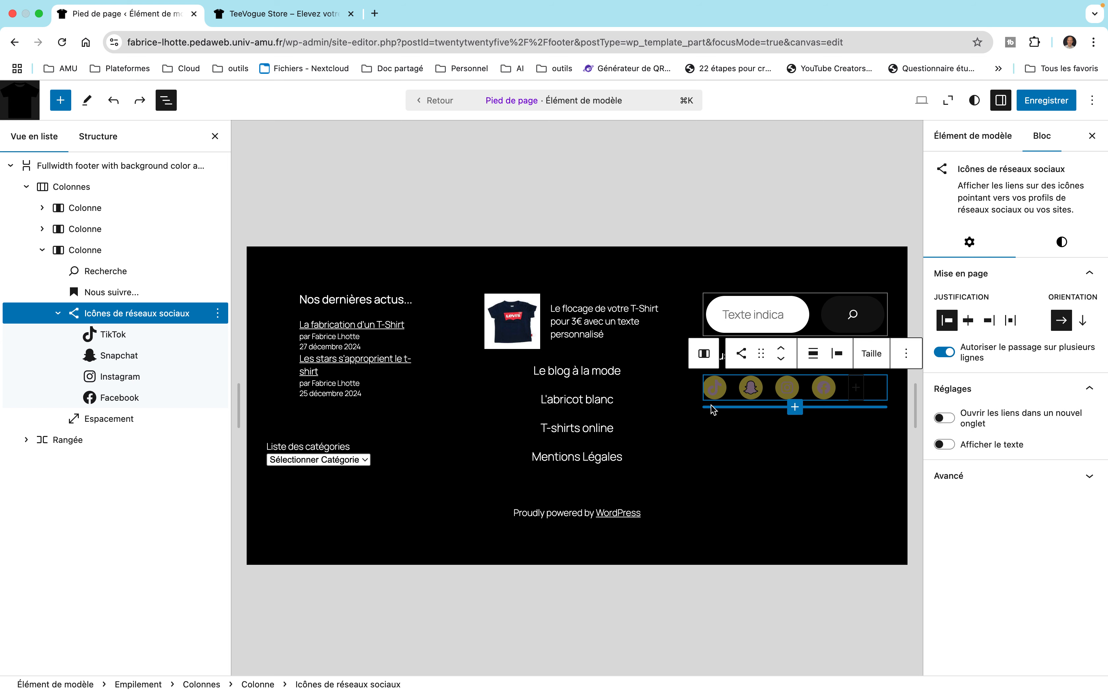
pyautogui.press('super+z')
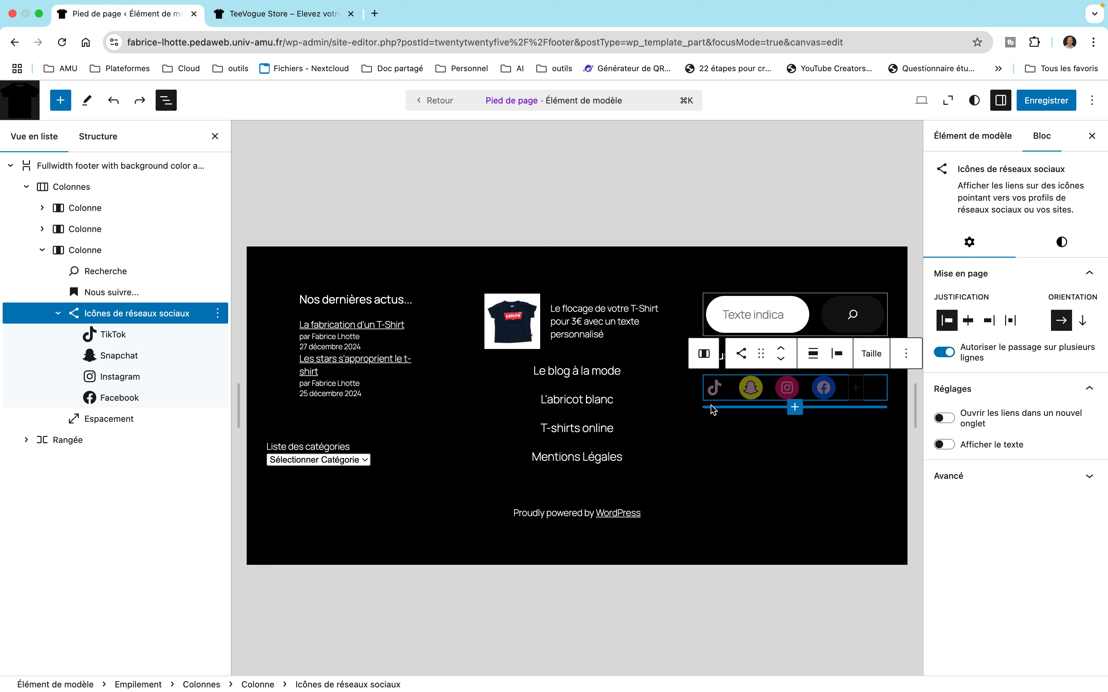
pyautogui.press('super+z')
pyautogui.press('super+z')
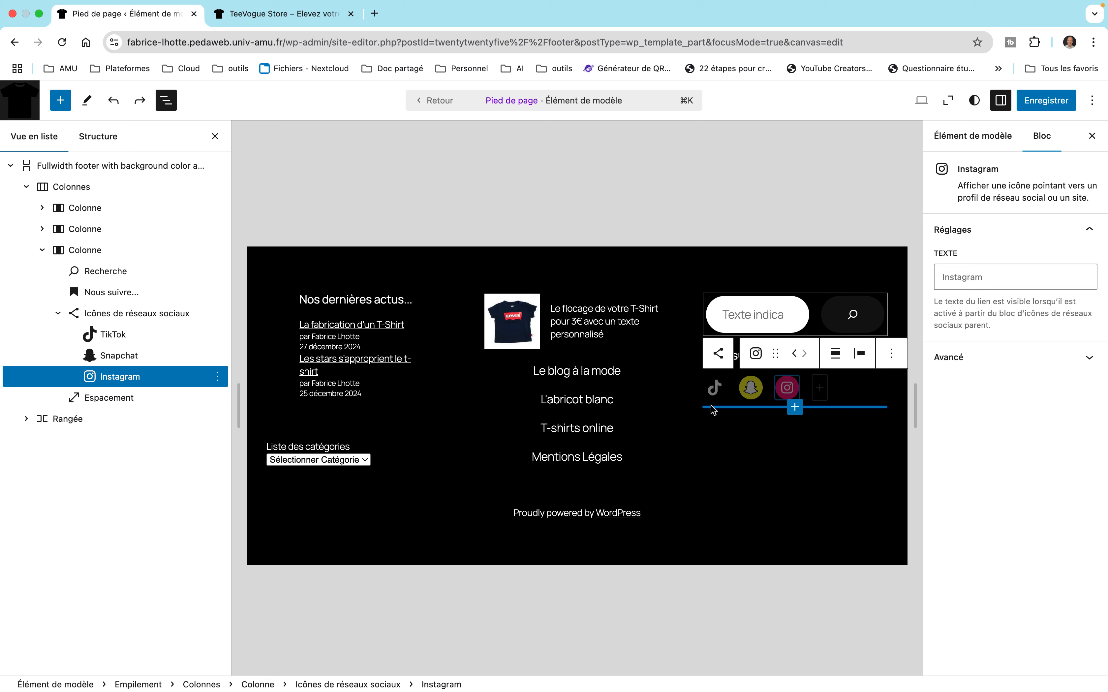
pyautogui.press('super+y')
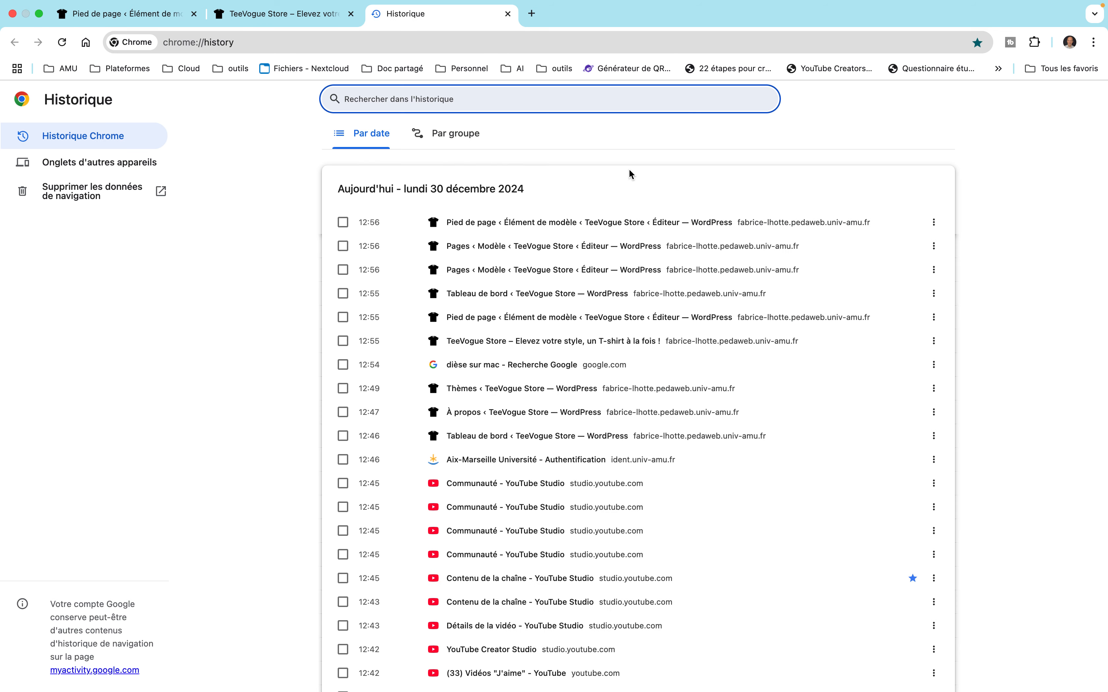
pyautogui.click(508, 14)
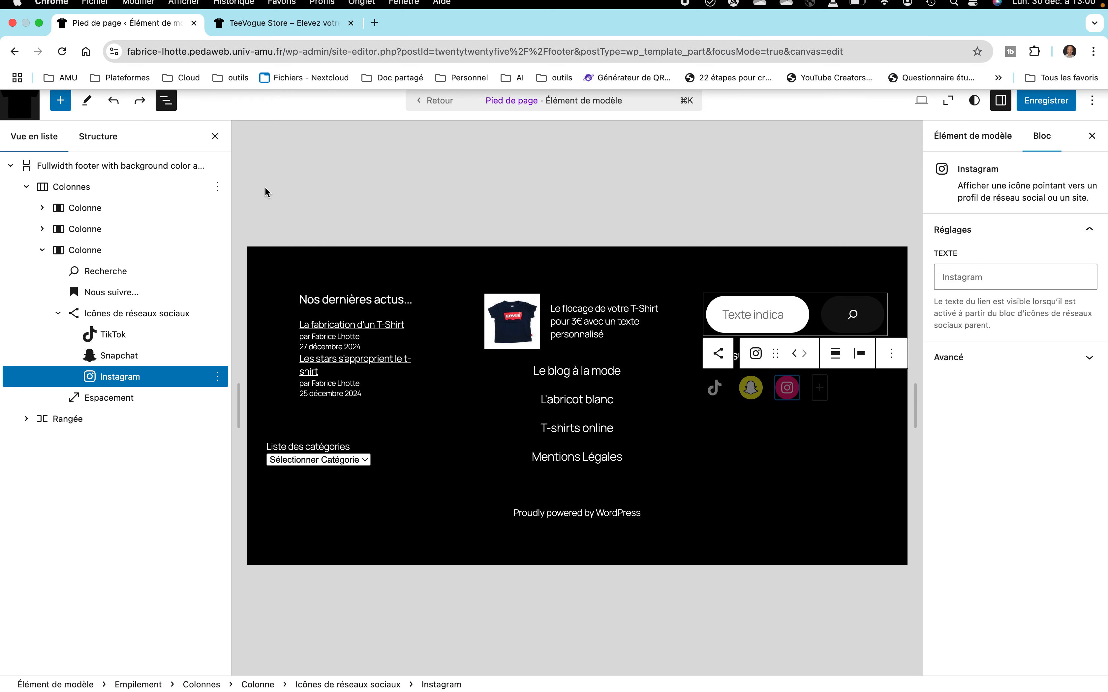
pyautogui.click(139, 101)
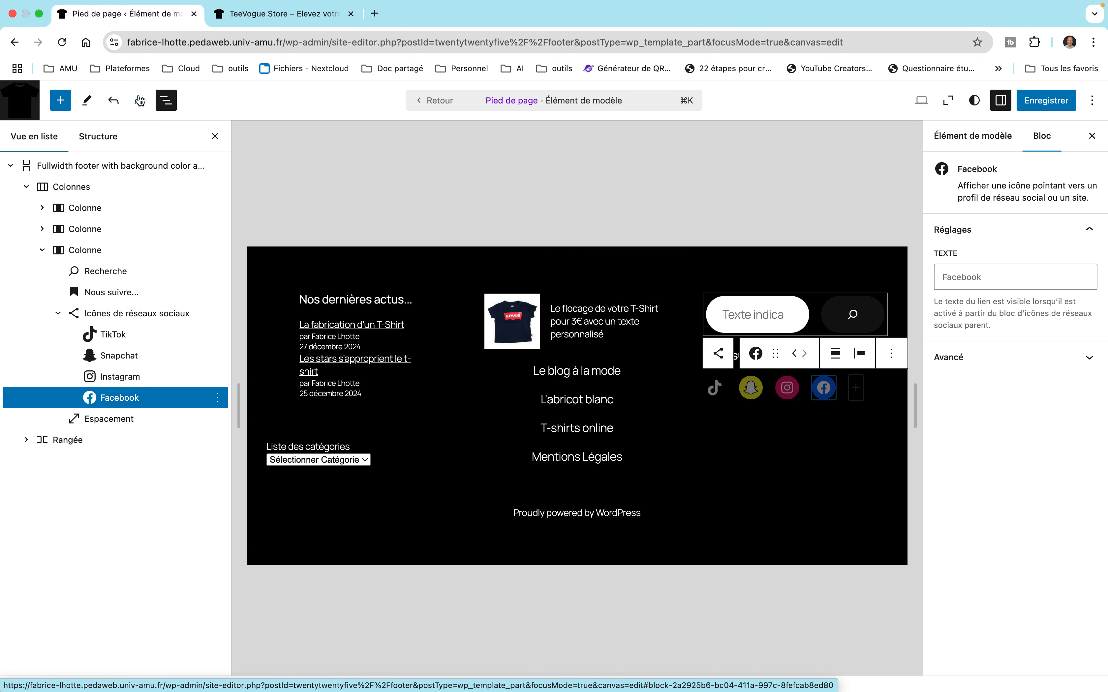
pyautogui.click(773, 434)
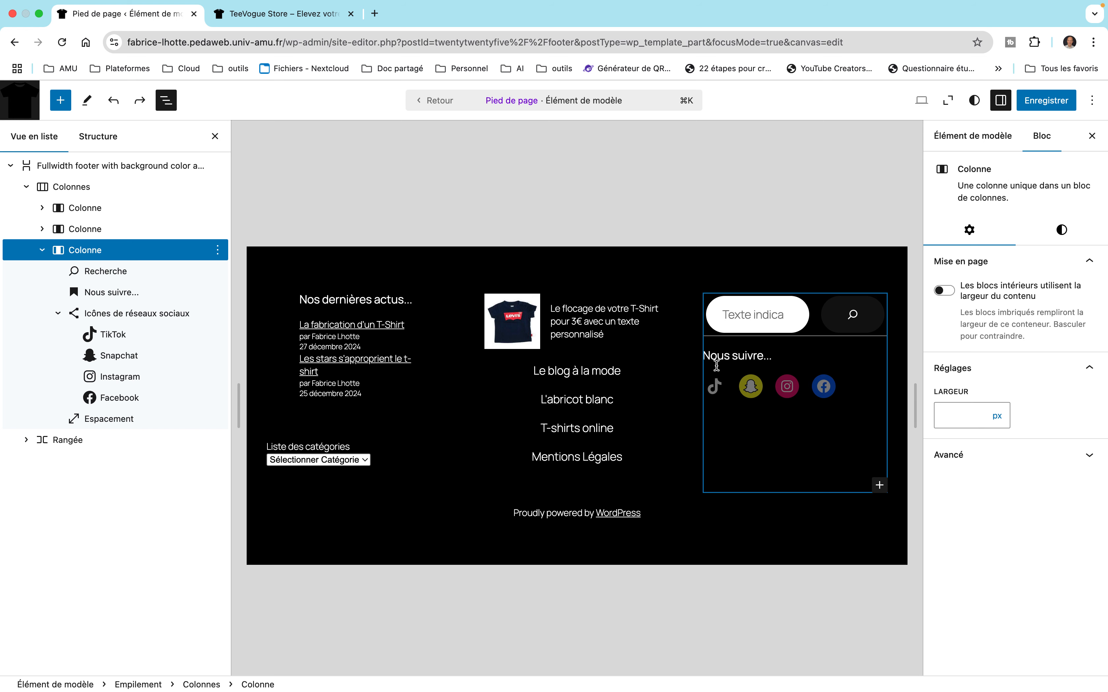
# Save the footer template part and reload the TeeVogue Store page in the other browser tab to check its footer.
pyautogui.click(1045, 101)
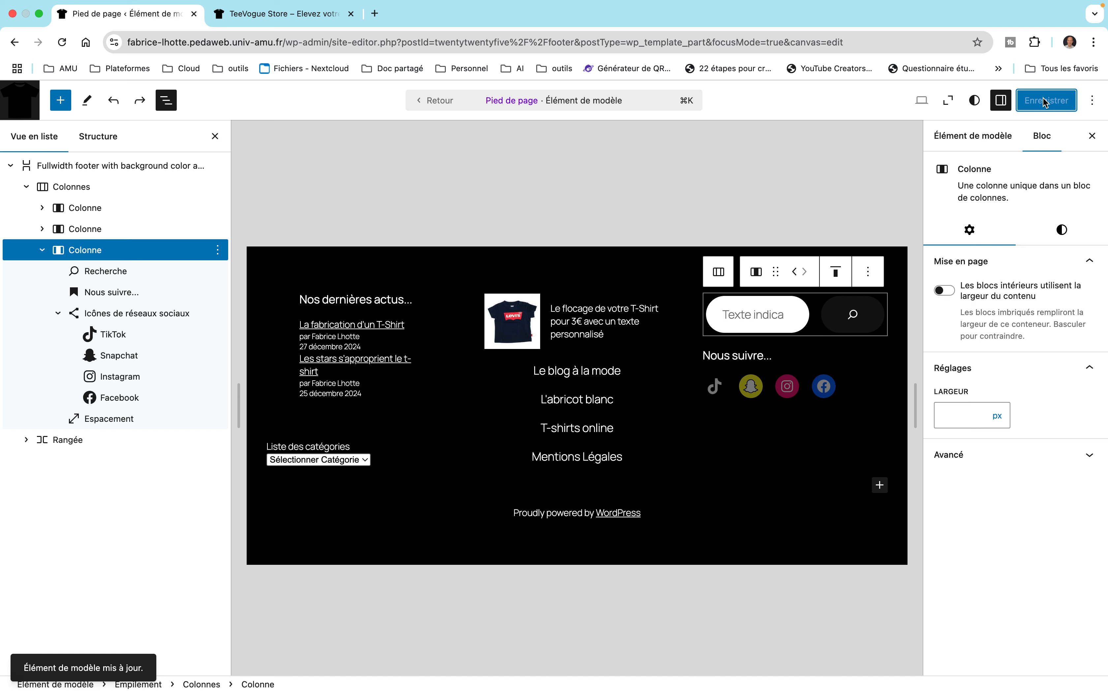
pyautogui.click(286, 29)
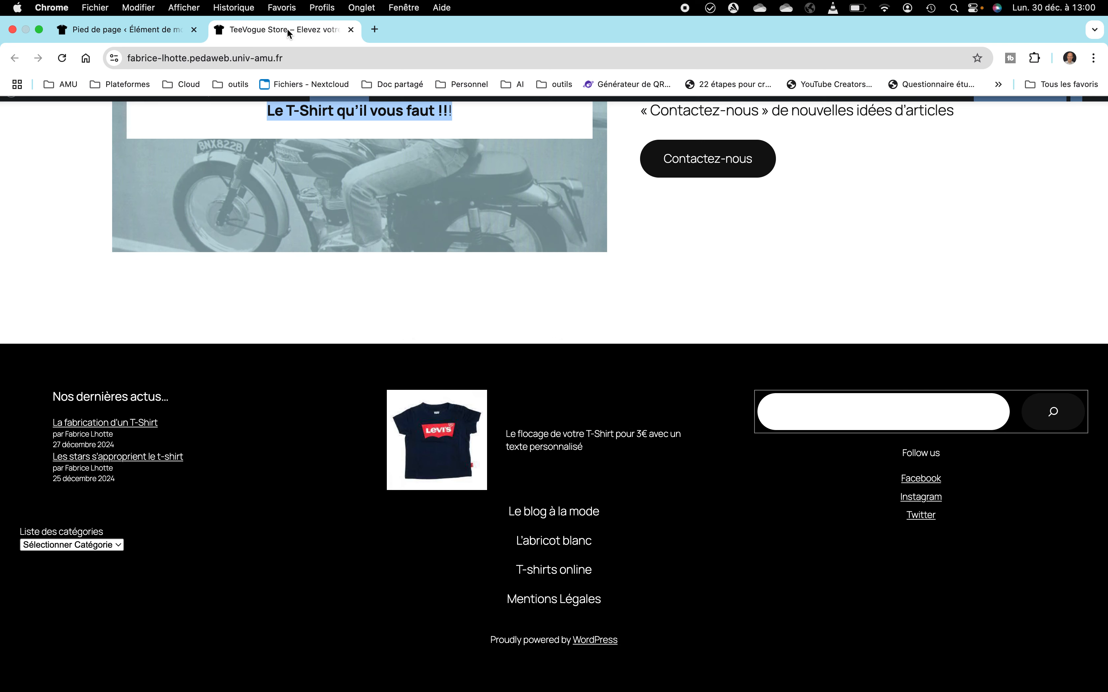
pyautogui.click(62, 59)
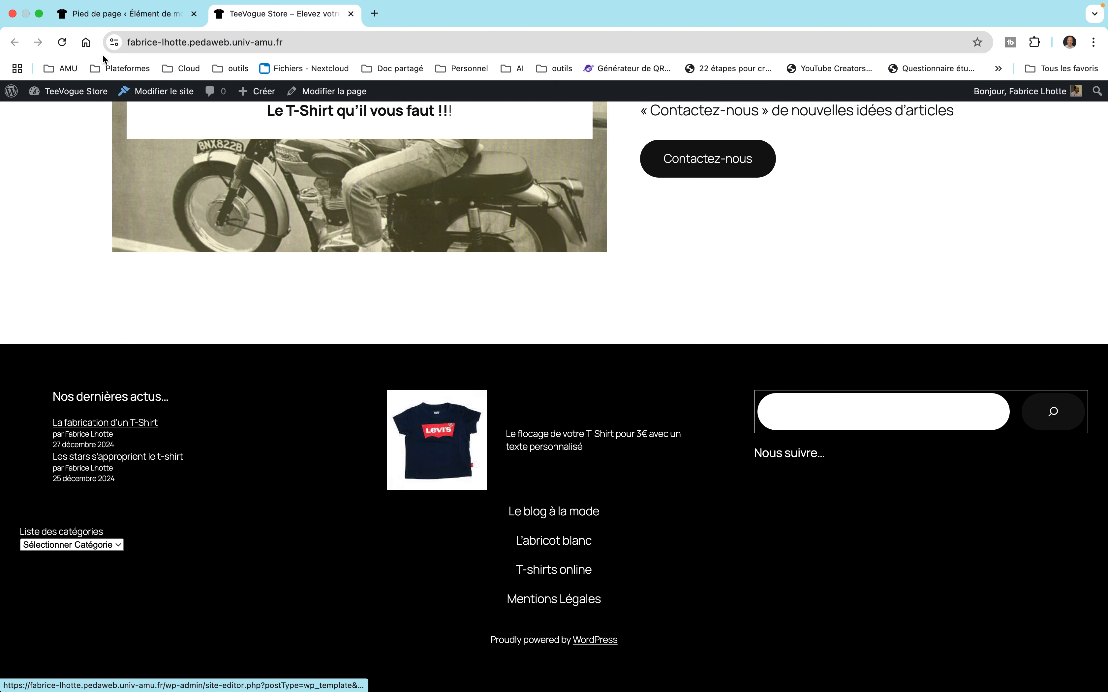
# Return to the footer editor tab and set the TikTok icon's social link to "#".
pyautogui.click(83, 13)
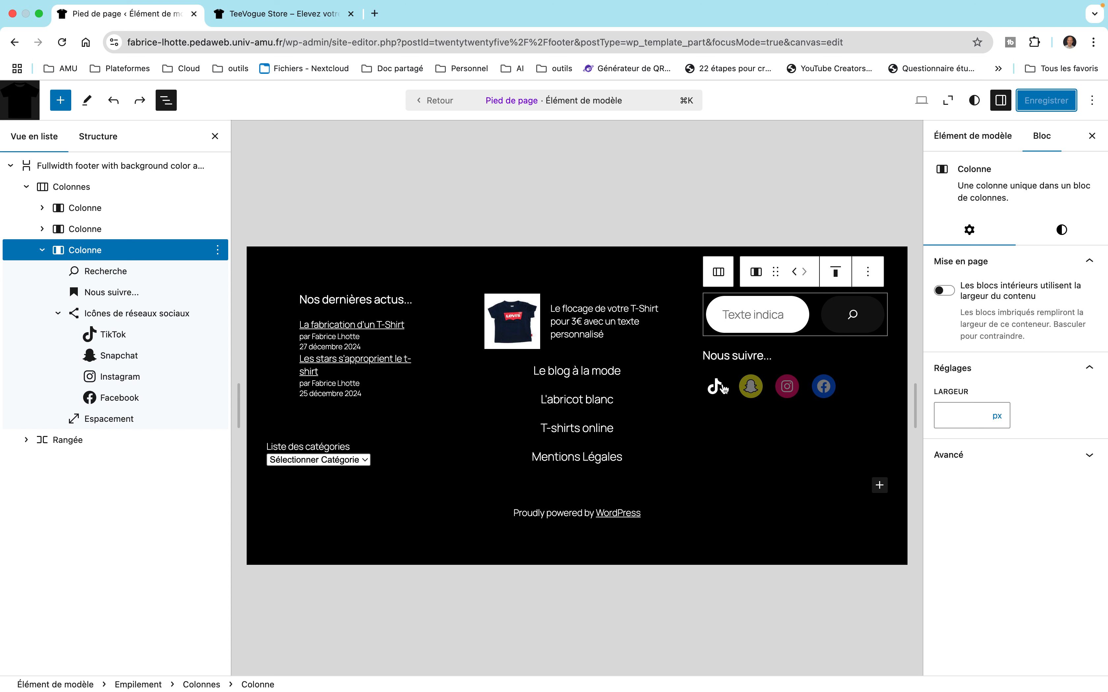
pyautogui.click(722, 389)
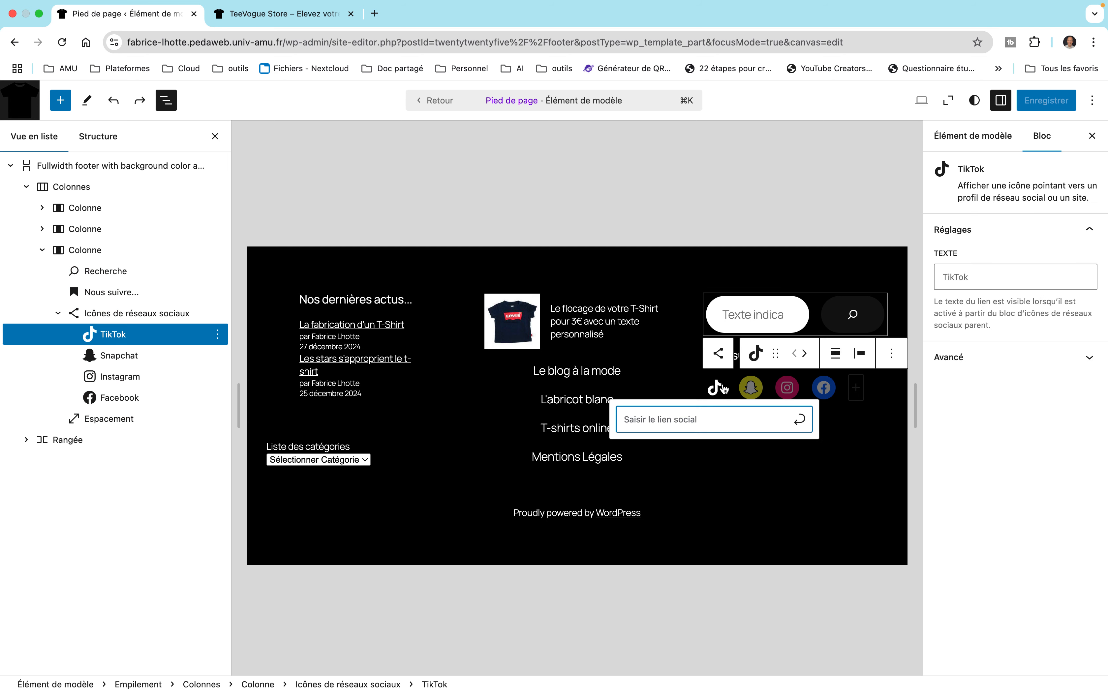
pyautogui.click(681, 413)
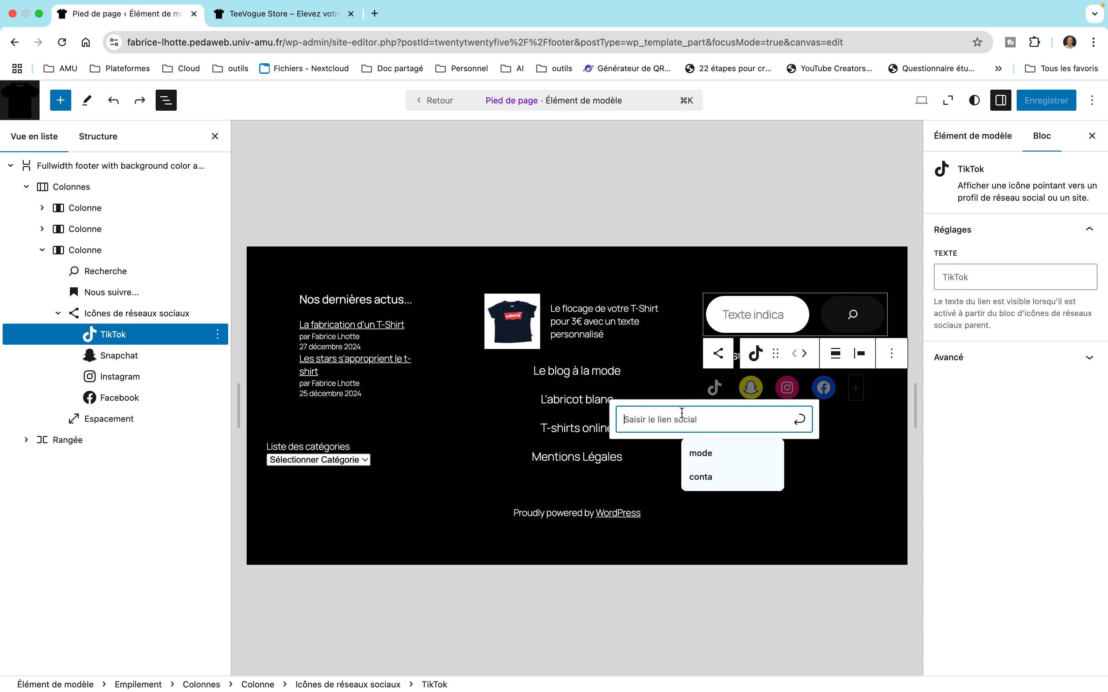
pyautogui.write('#')
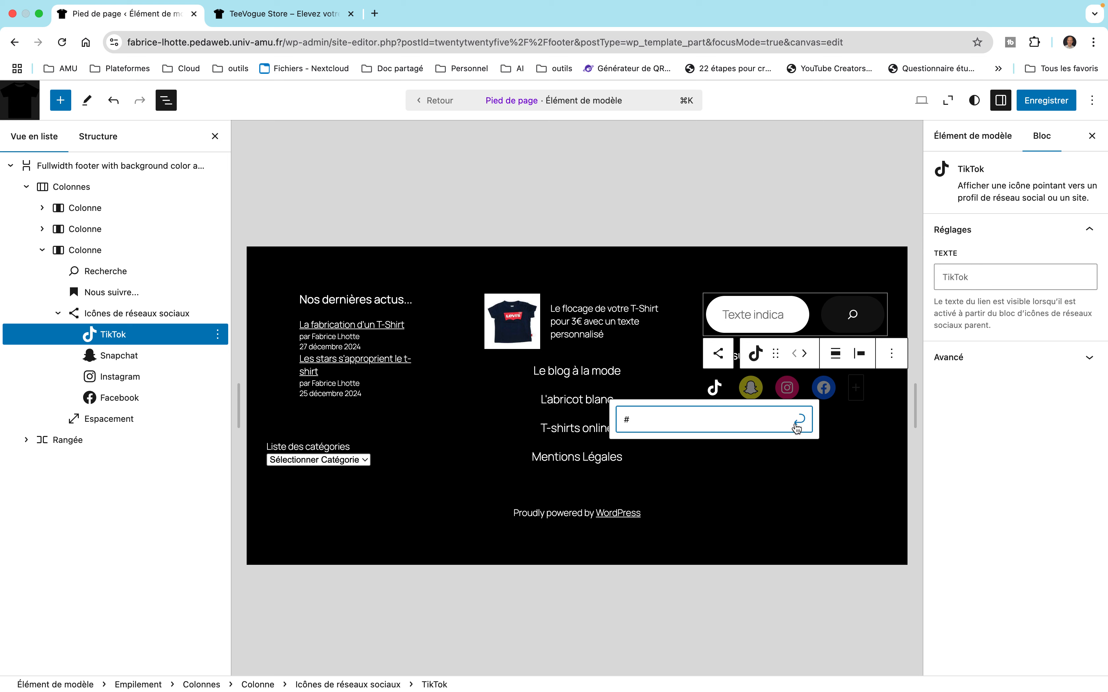
pyautogui.click(797, 421)
# Set the Snapchat icon's social link to "#" in the footer's social icons block.
pyautogui.click(751, 388)
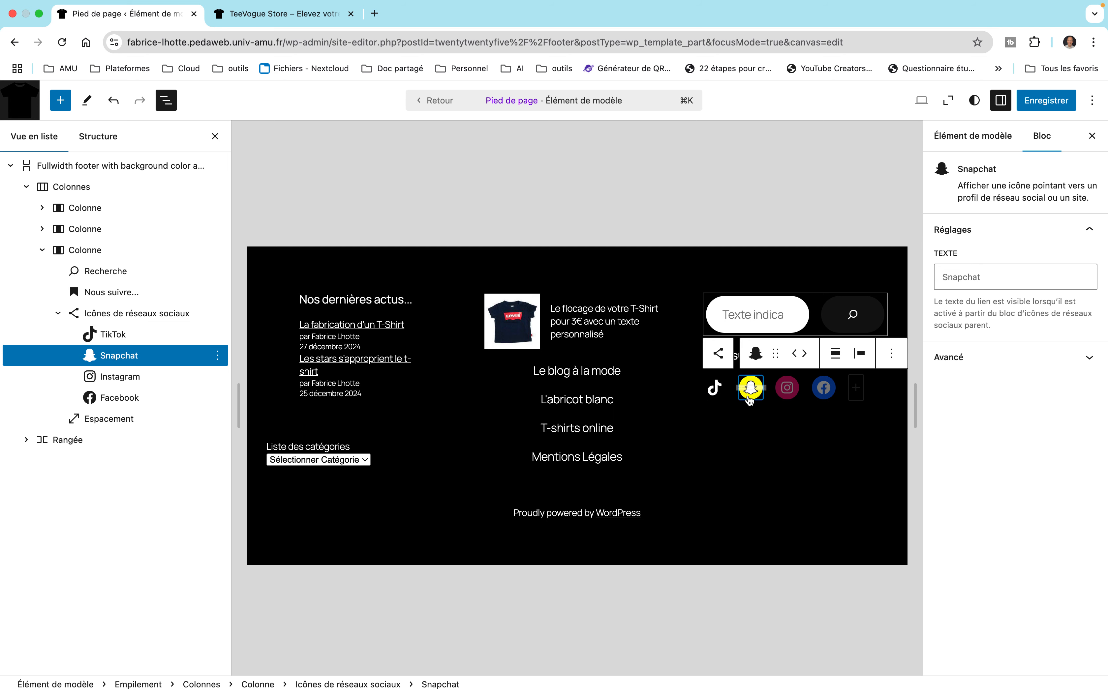
pyautogui.click(721, 419)
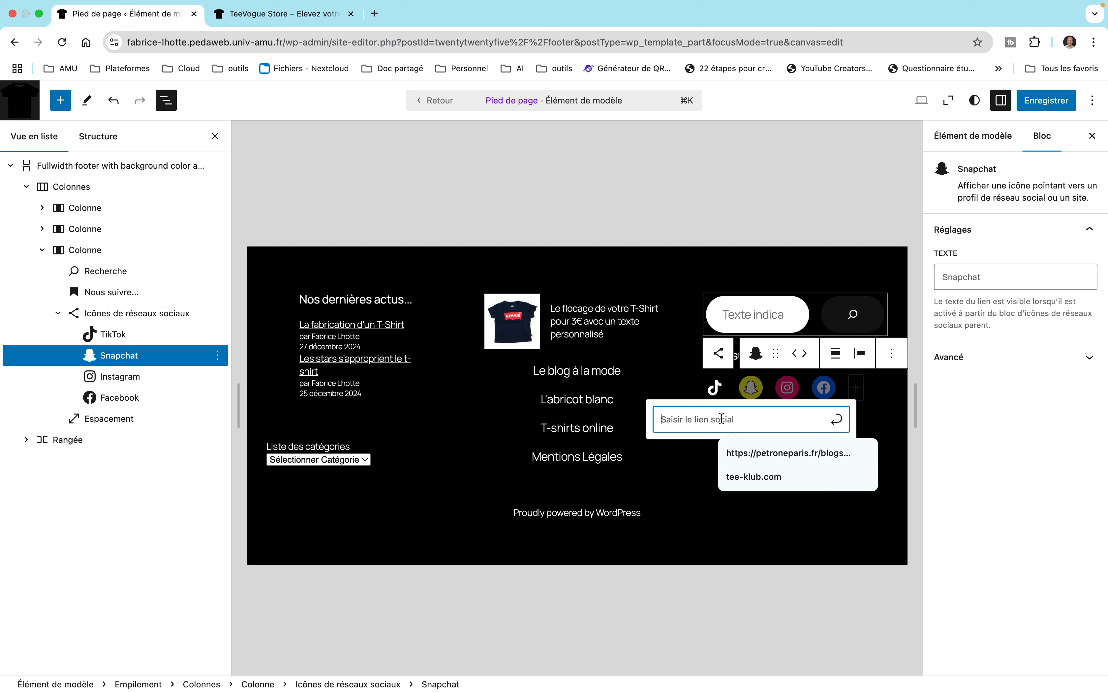
pyautogui.write('#')
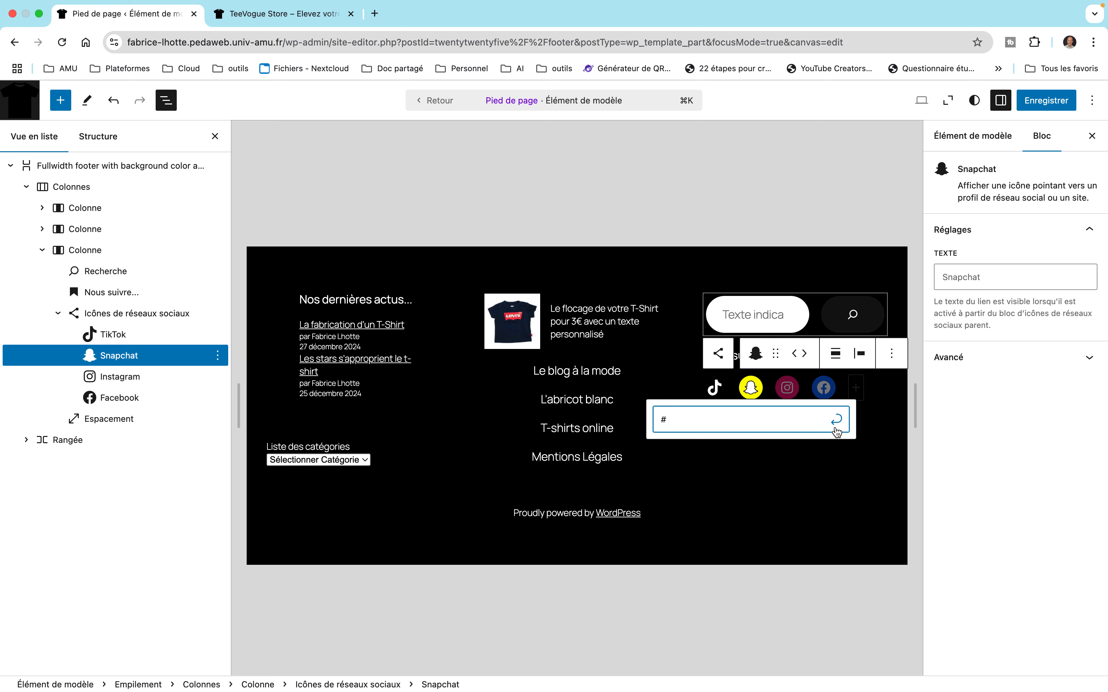
pyautogui.click(836, 420)
# Set the social links of the Instagram and Facebook icons to "#".
pyautogui.click(792, 390)
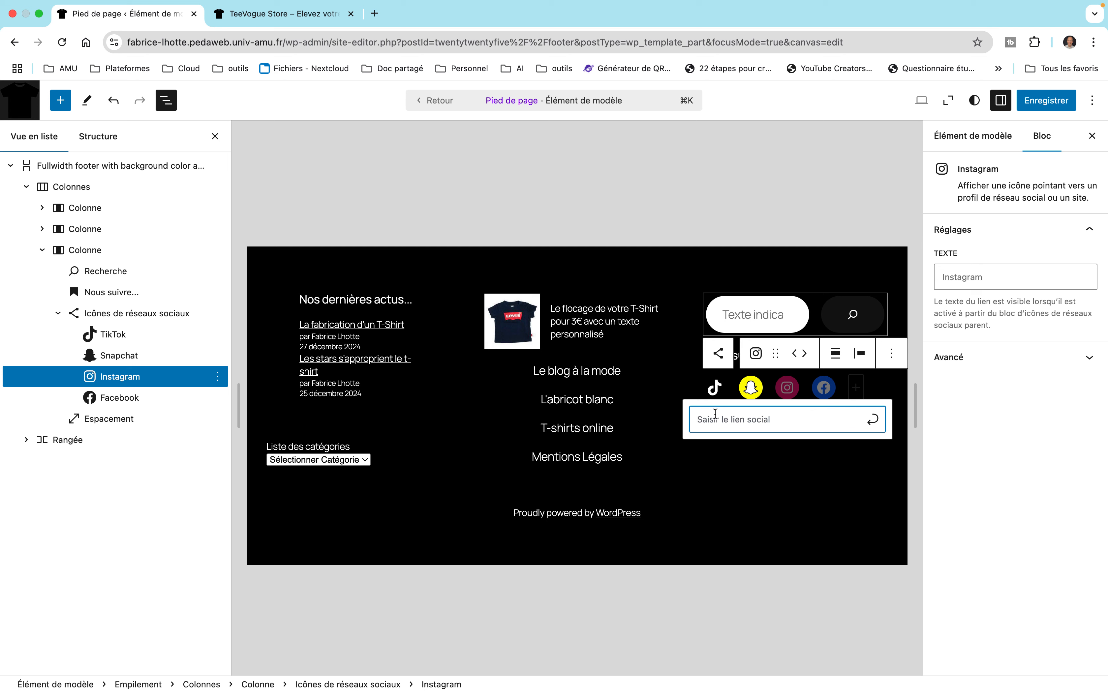
pyautogui.write('#')
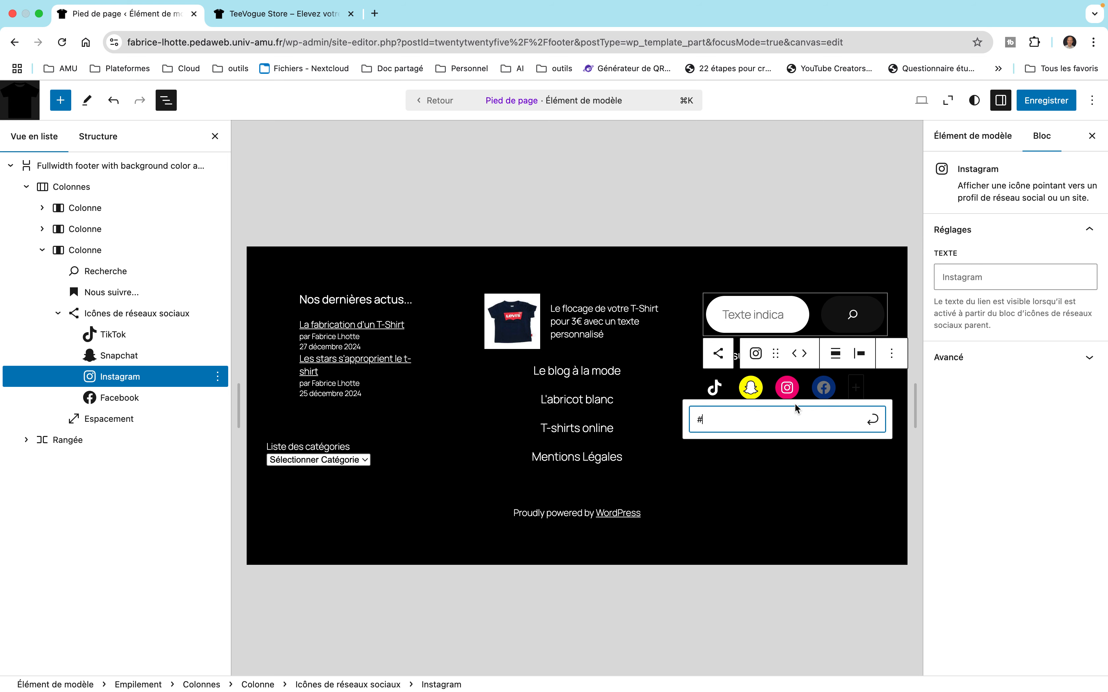
pyautogui.click(872, 419)
pyautogui.click(824, 389)
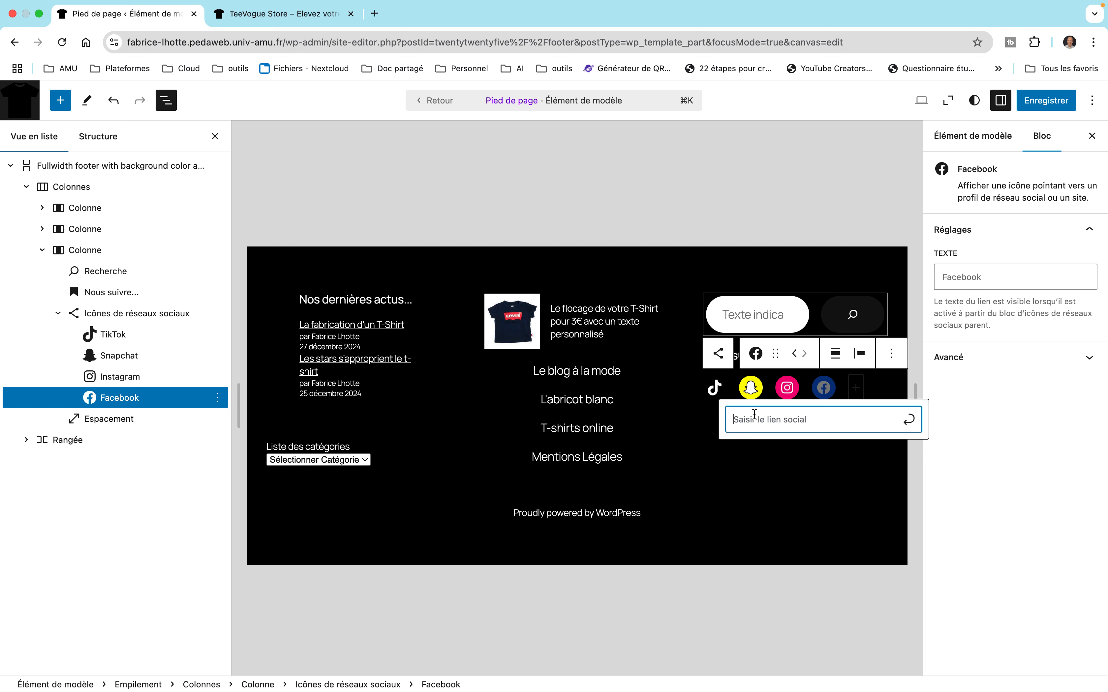
pyautogui.write('#')
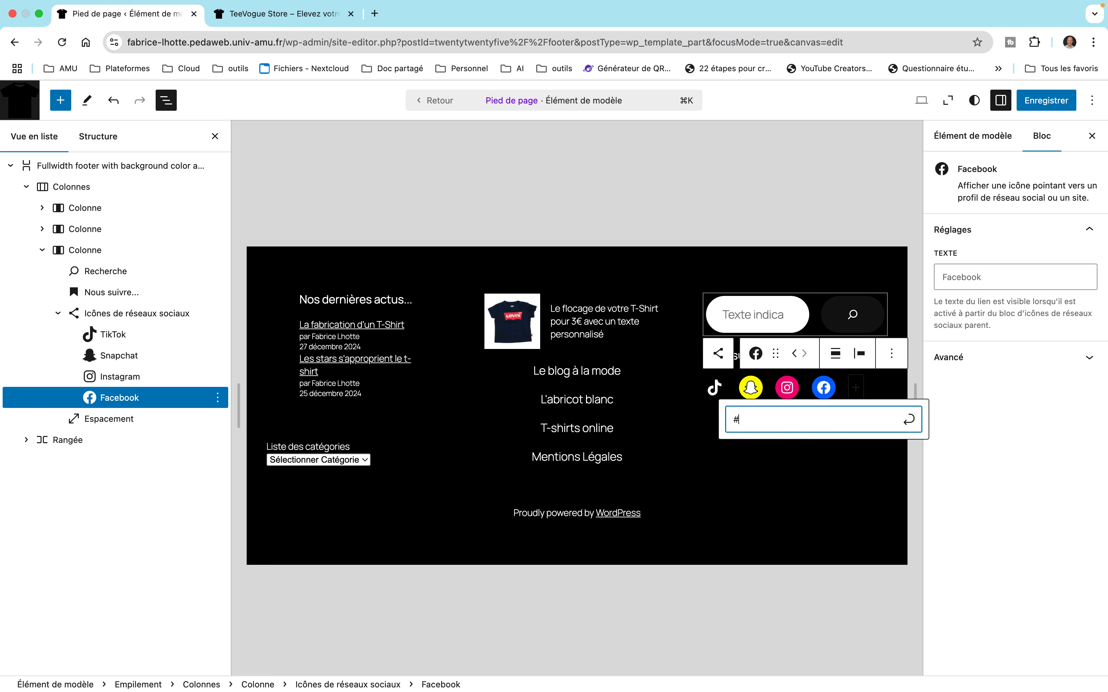
pyautogui.click(909, 419)
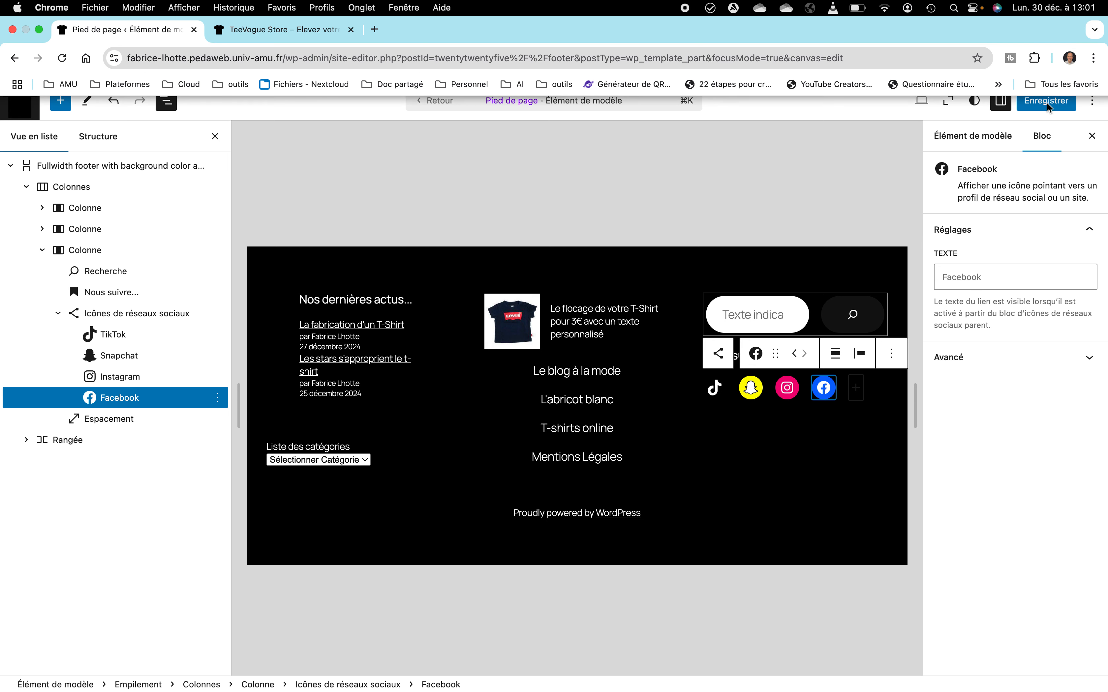
# Switch to the TeeVogue Store tab and reload the page to check the social icons in its footer.
pyautogui.click(308, 38)
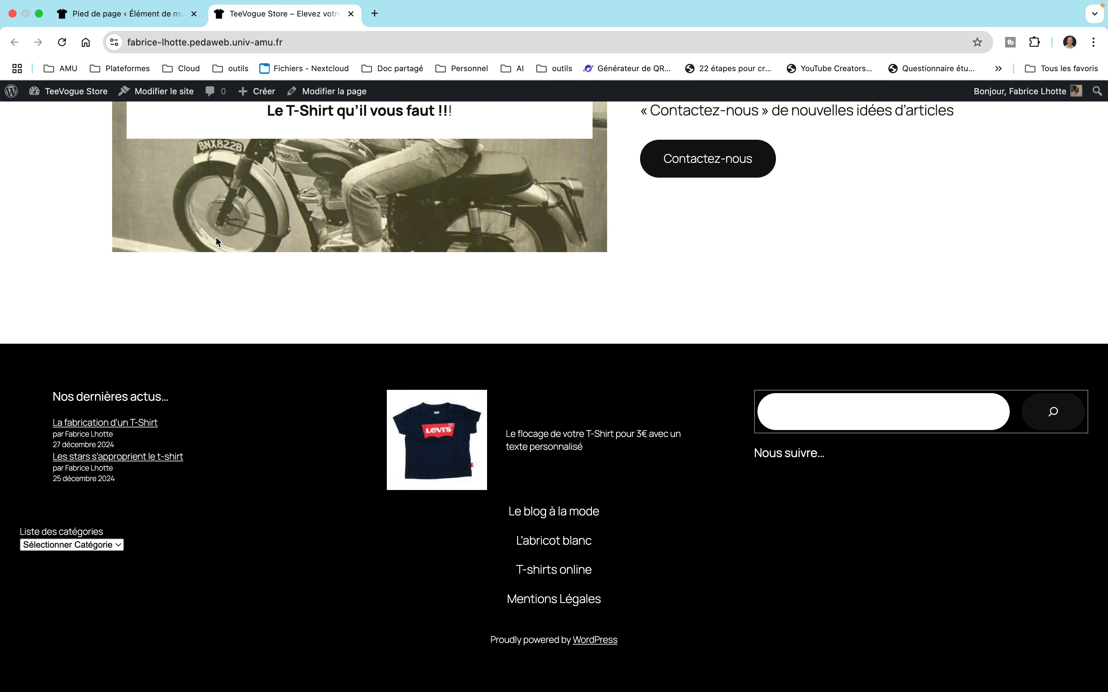
pyautogui.moveTo(12, 96)
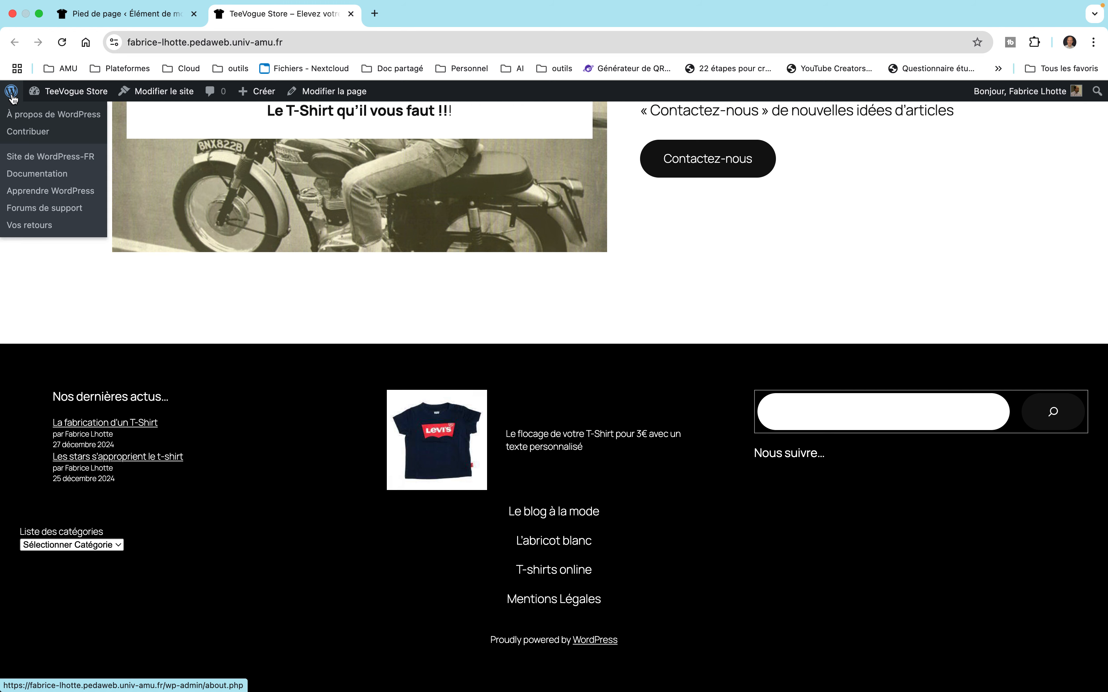
pyautogui.click(62, 43)
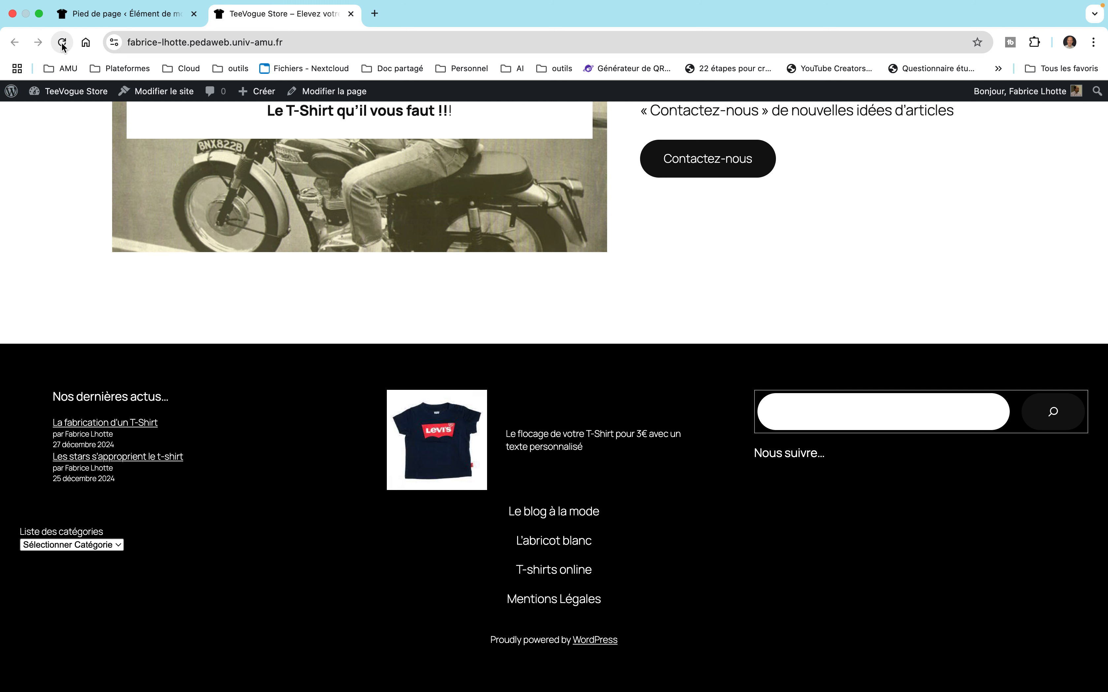
pyautogui.click(62, 42)
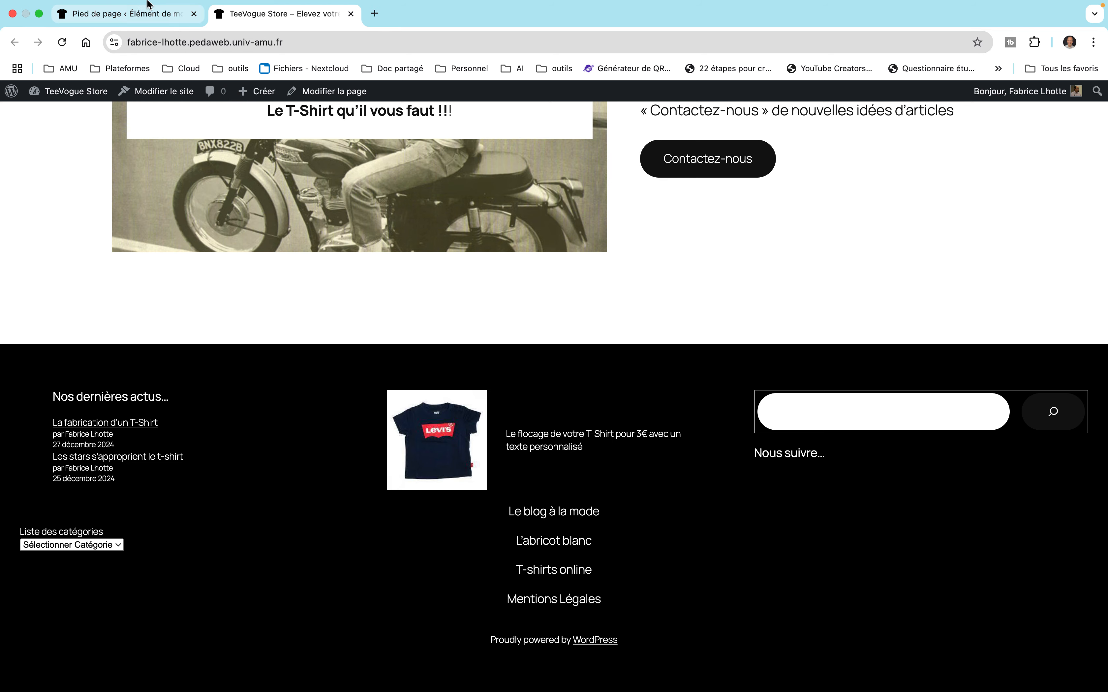
# Save the footer template part in the editor tab and reload the TeeVogue Store page to check the linked icons.
pyautogui.click(144, 28)
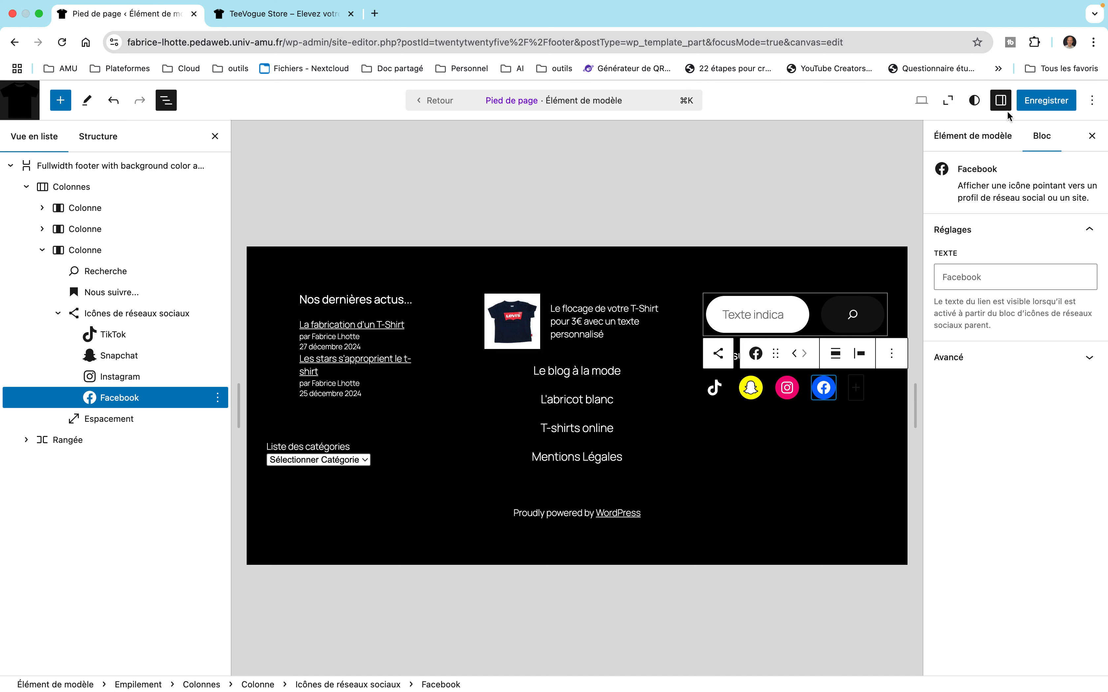
pyautogui.click(1030, 101)
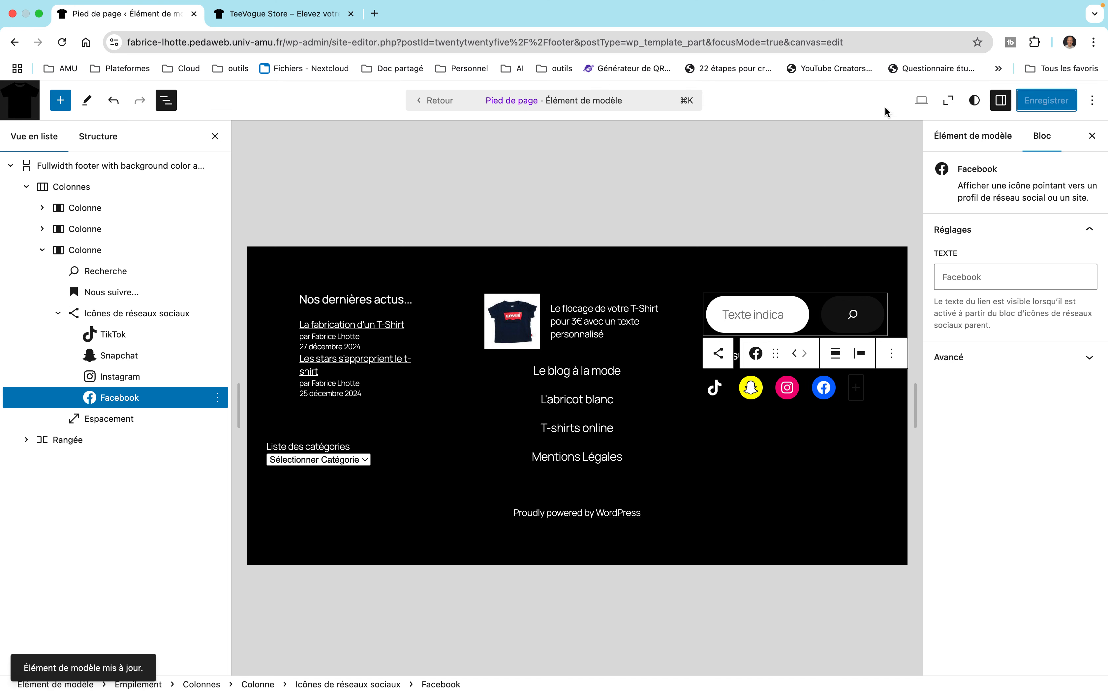
pyautogui.click(258, 30)
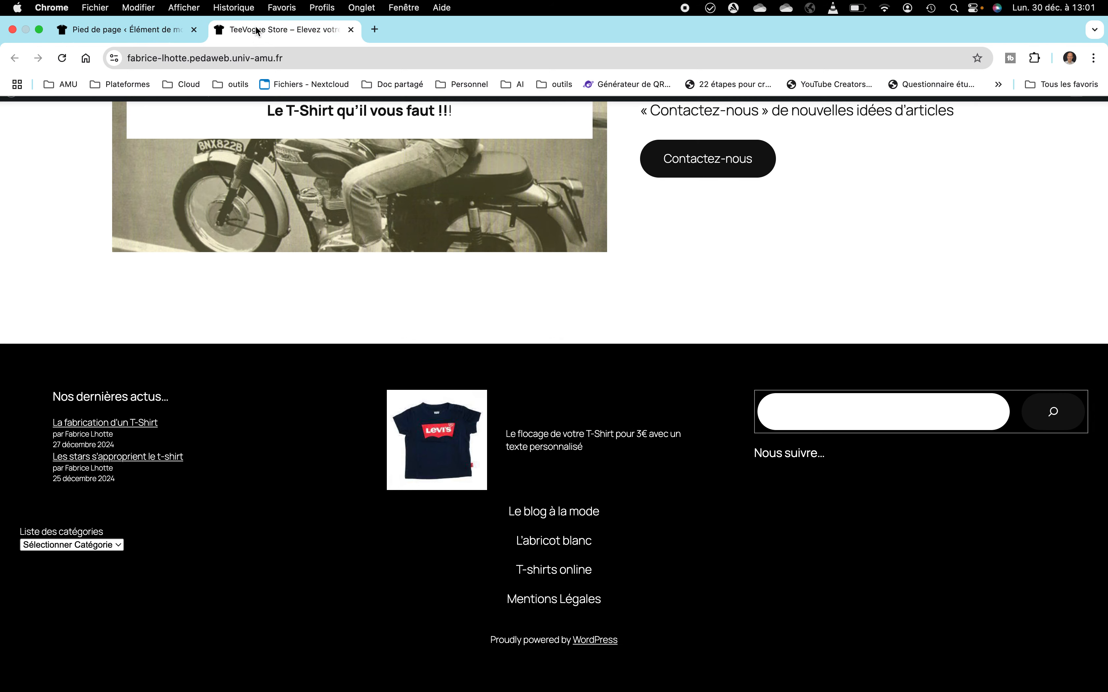
pyautogui.click(62, 42)
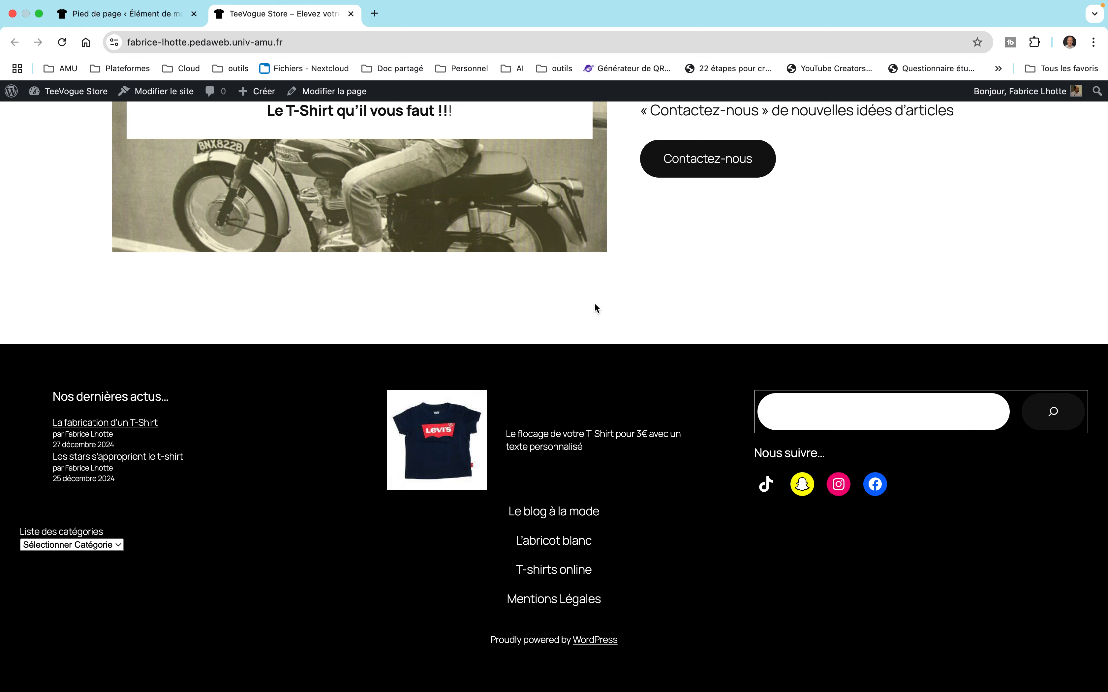
# In the footer editor tab, centre-align the social icons block within its column and justify its icons to the centre.
pyautogui.click(151, 14)
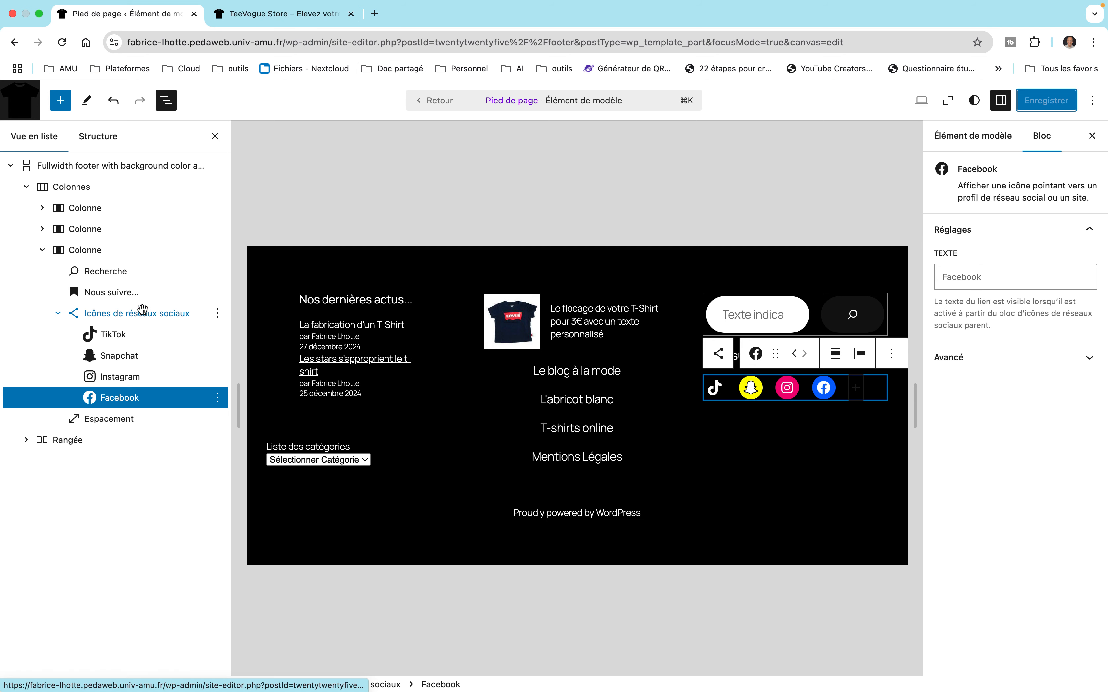
pyautogui.click(124, 326)
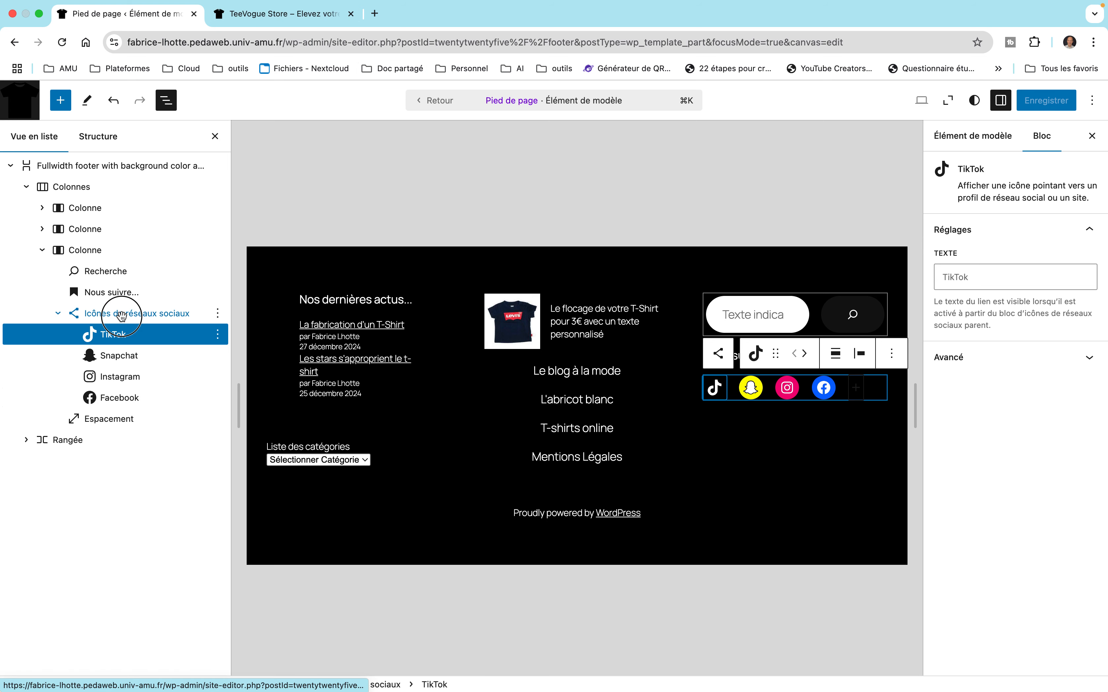
pyautogui.click(124, 317)
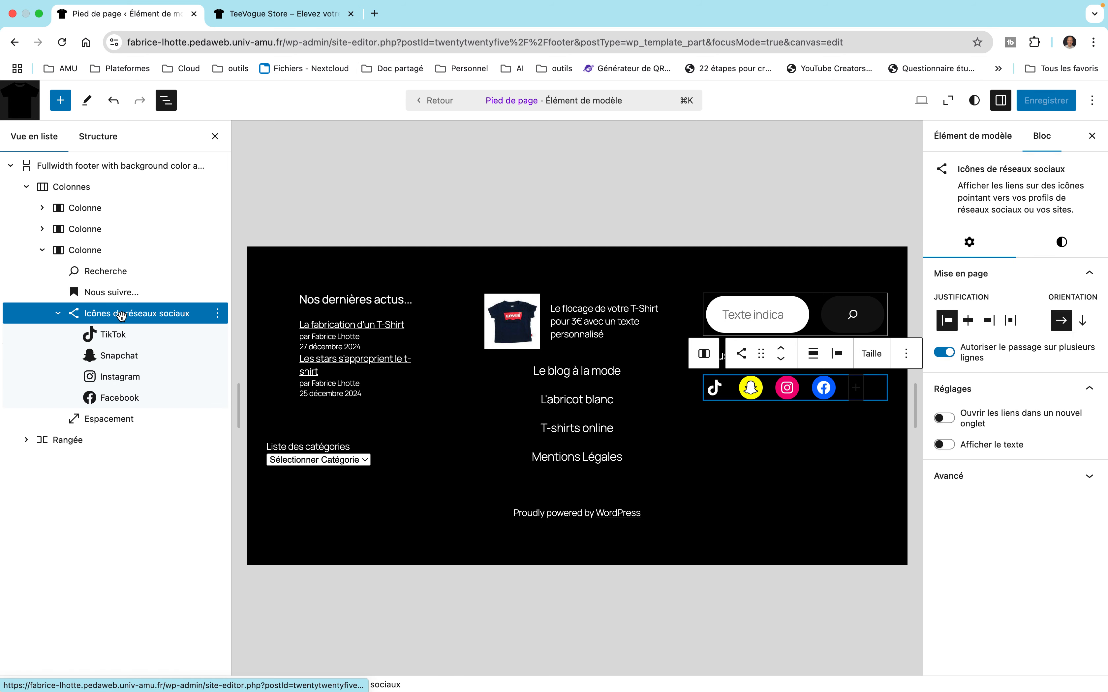
pyautogui.click(814, 356)
pyautogui.click(840, 440)
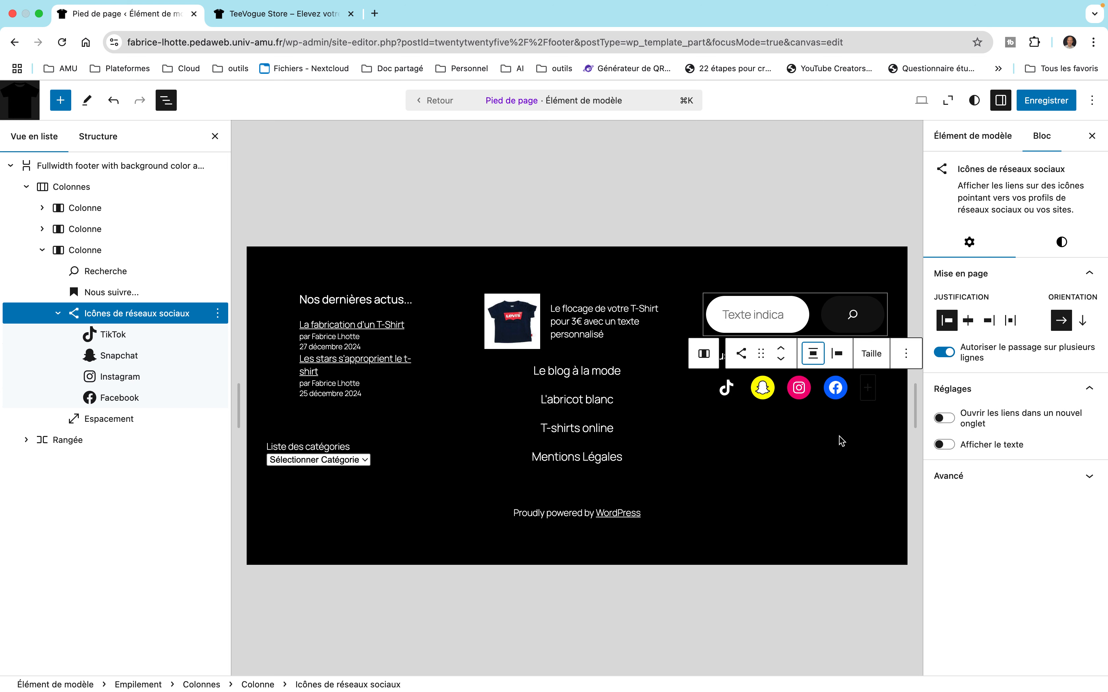
pyautogui.moveTo(745, 388)
pyautogui.click(839, 357)
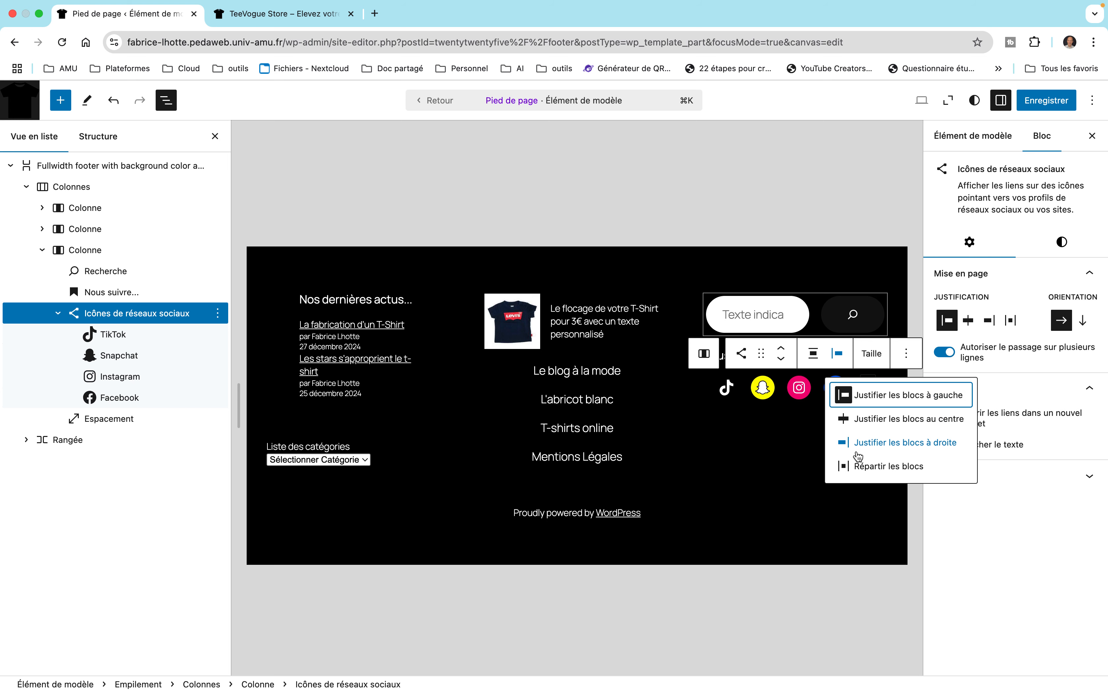
pyautogui.click(847, 425)
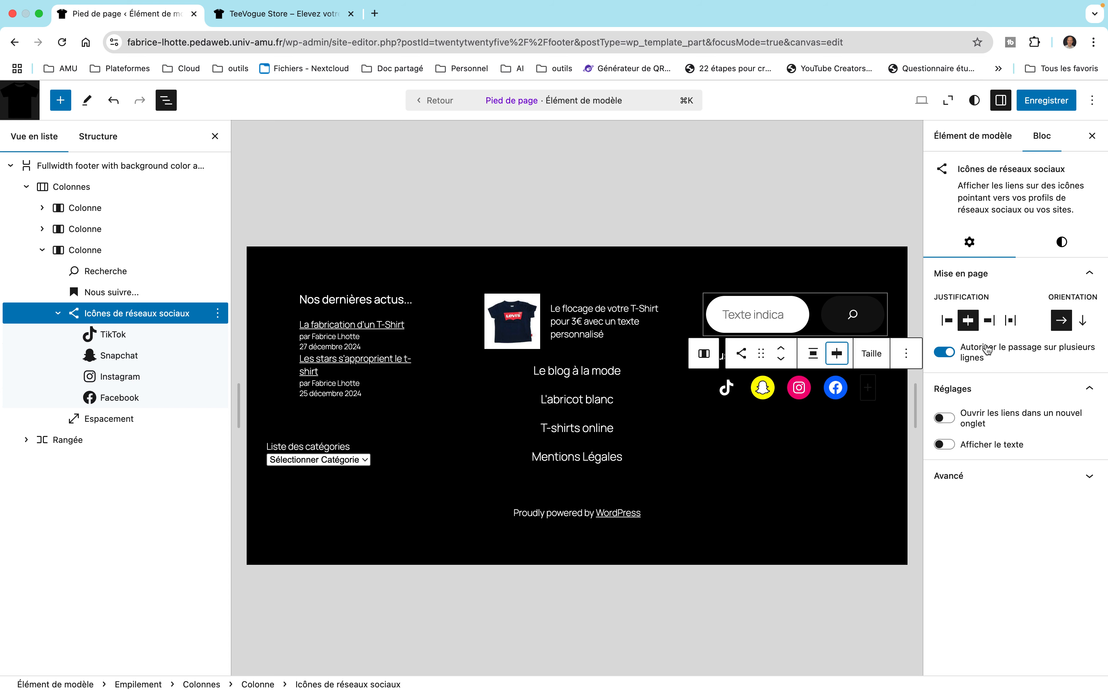
# Try the vertical orientation on the social icons, restore the horizontal one, and enable "Afficher le texte" to add labels.
pyautogui.click(1078, 326)
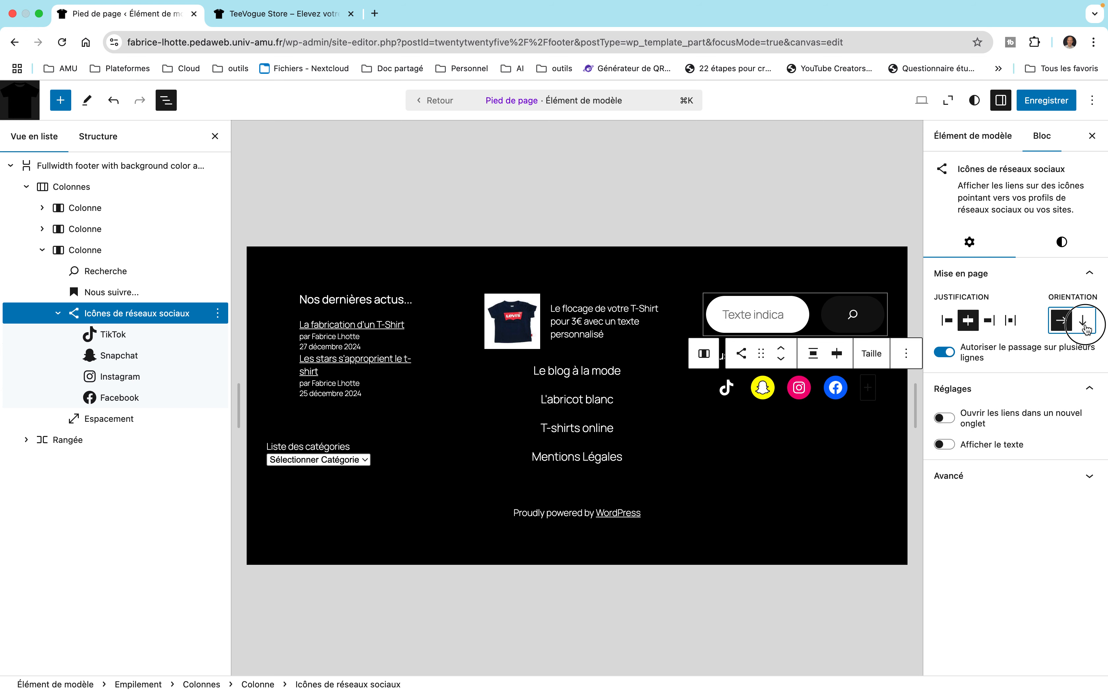
pyautogui.click(1060, 322)
pyautogui.click(950, 447)
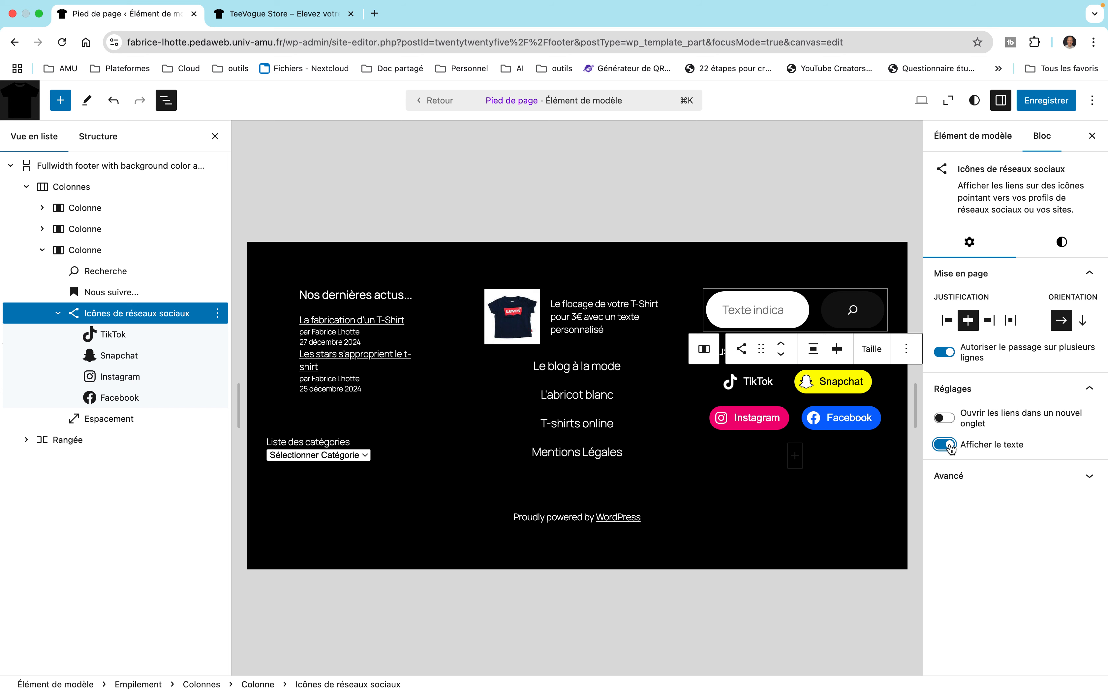
pyautogui.click(944, 447)
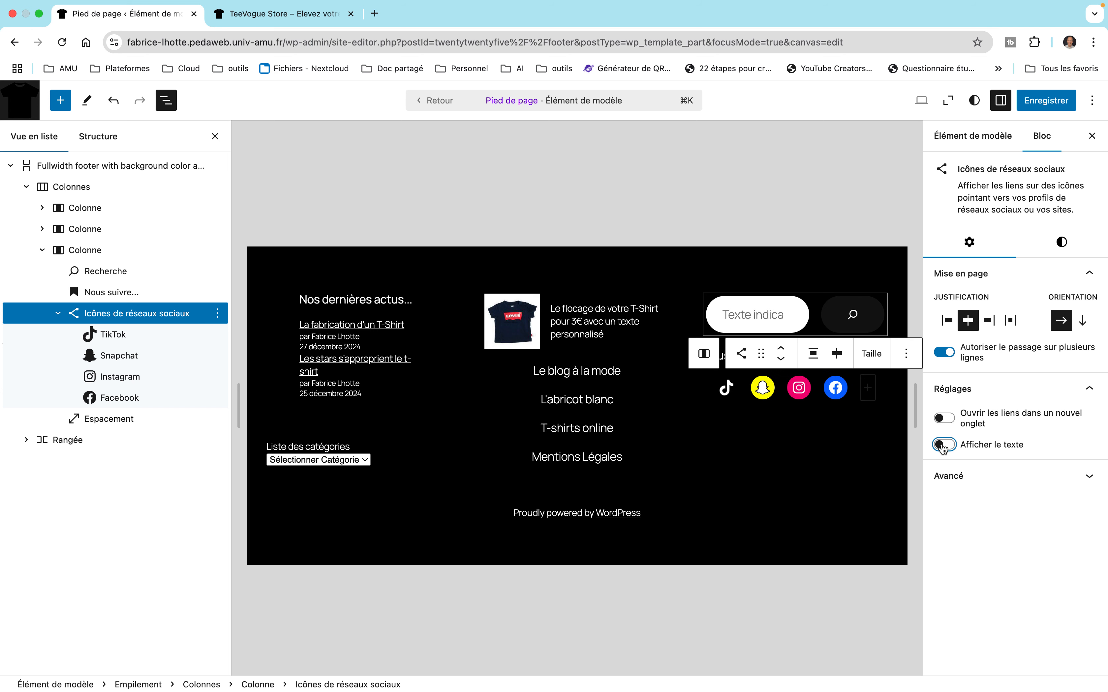
pyautogui.click(943, 447)
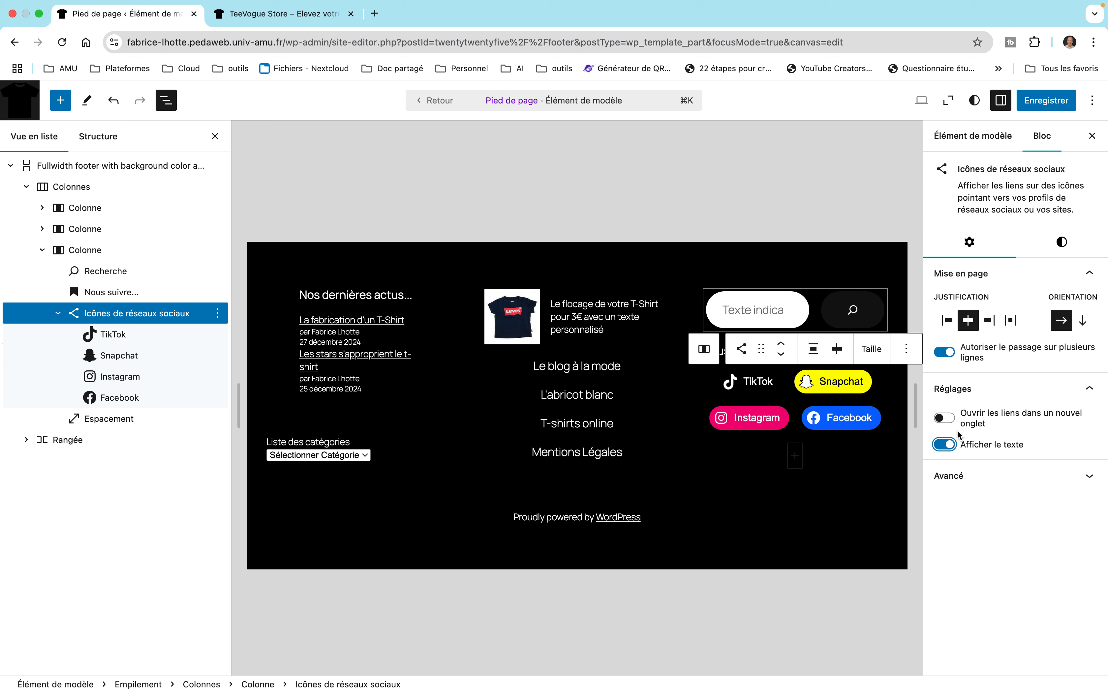
# Save the footer with labelled social icons and reload the TeeVogue Store page to check their layout.
pyautogui.click(1042, 102)
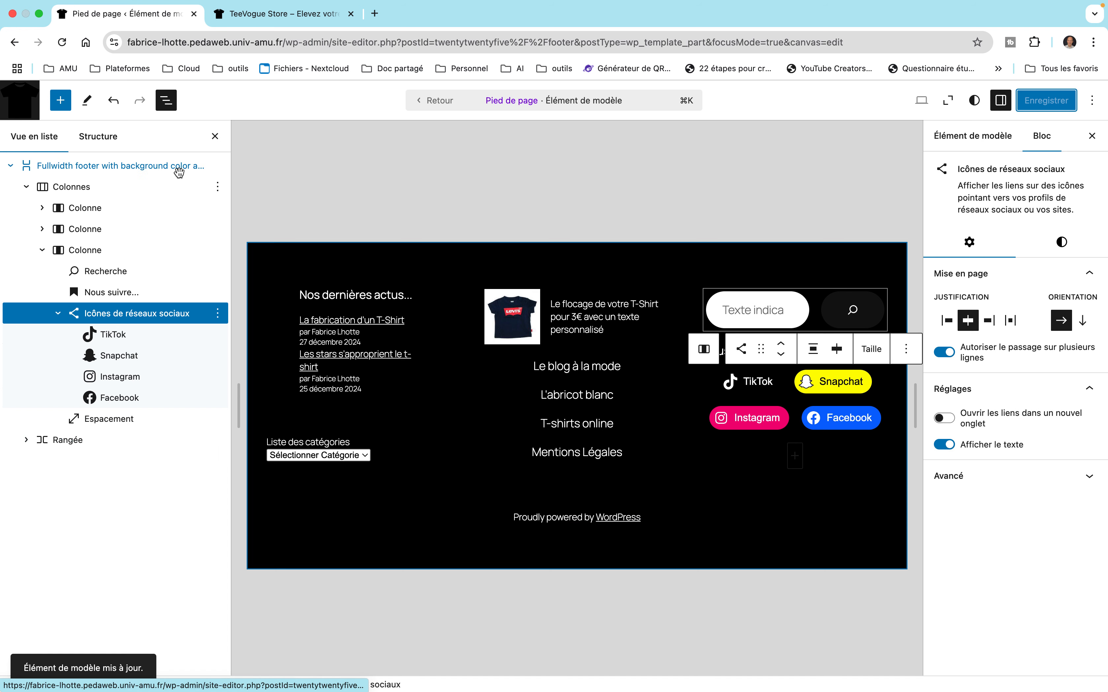
pyautogui.click(234, 18)
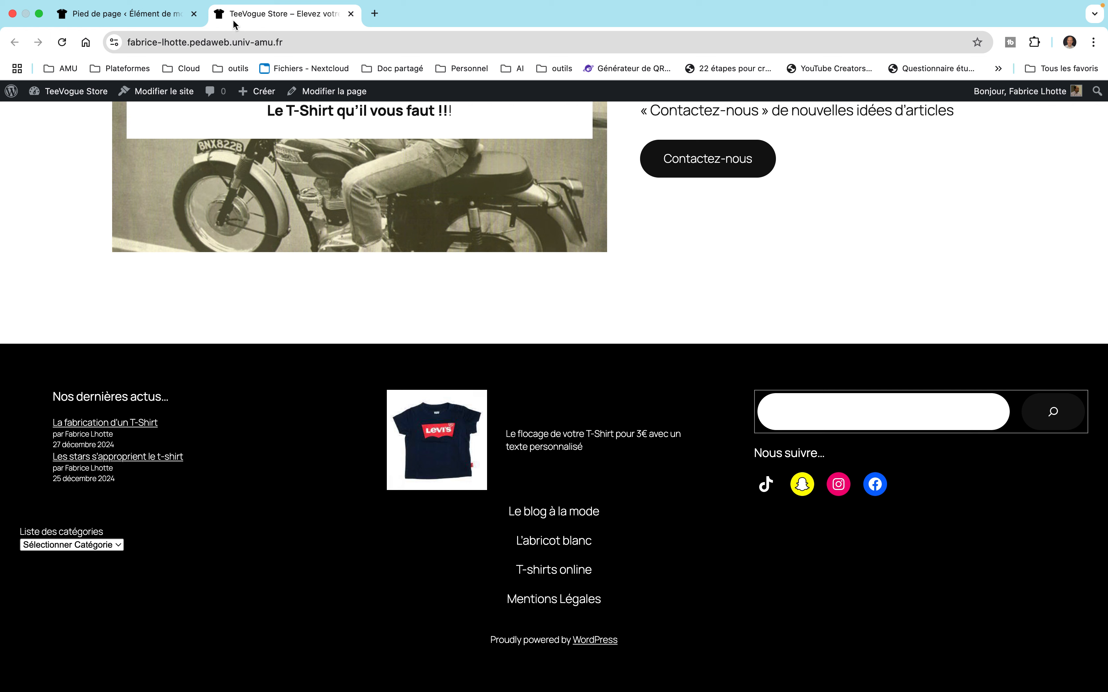
pyautogui.click(61, 45)
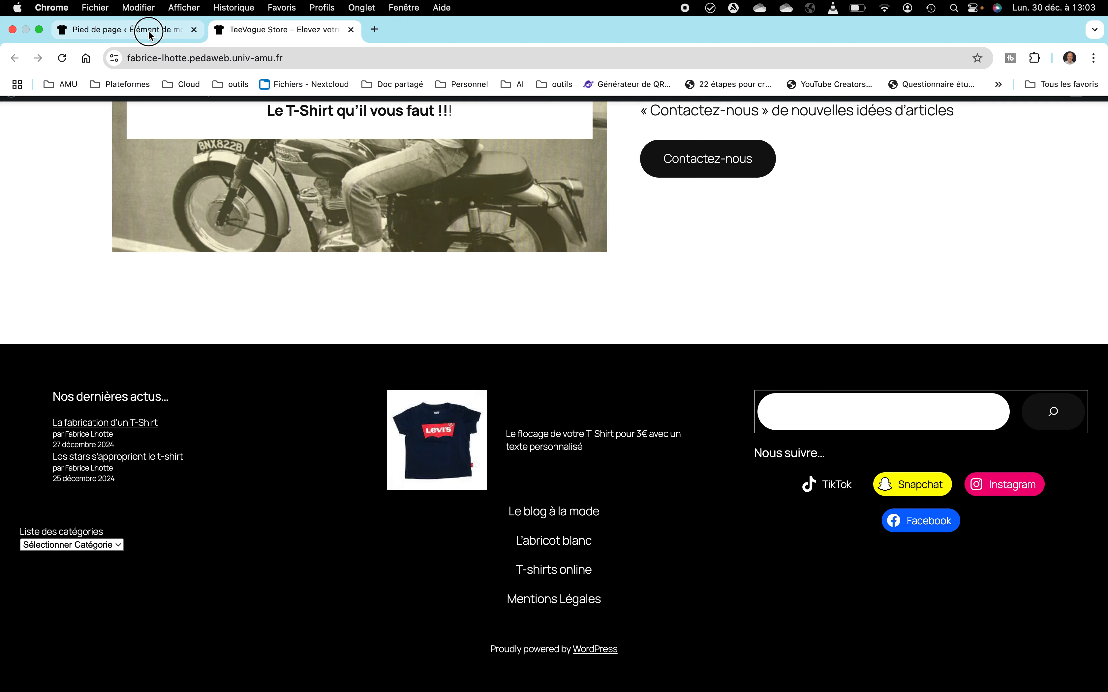
# Turn off "Afficher le texte" for the social icons in the footer editor, save, and reload the TeeVogue Store page.
pyautogui.click(147, 31)
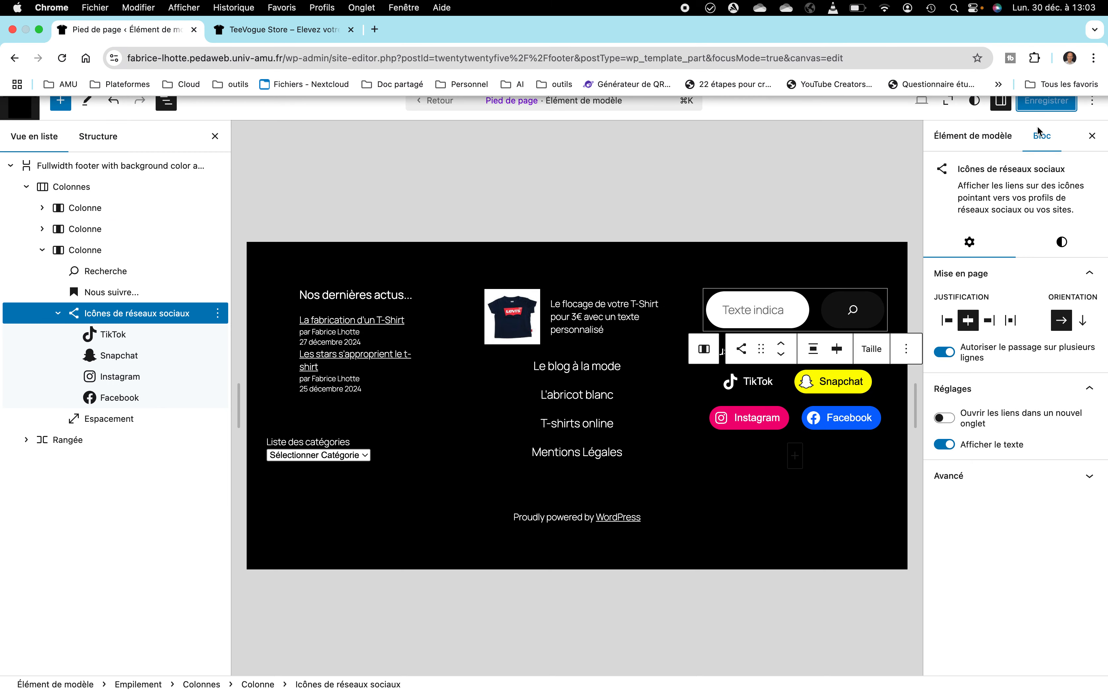
pyautogui.click(943, 445)
pyautogui.click(1045, 105)
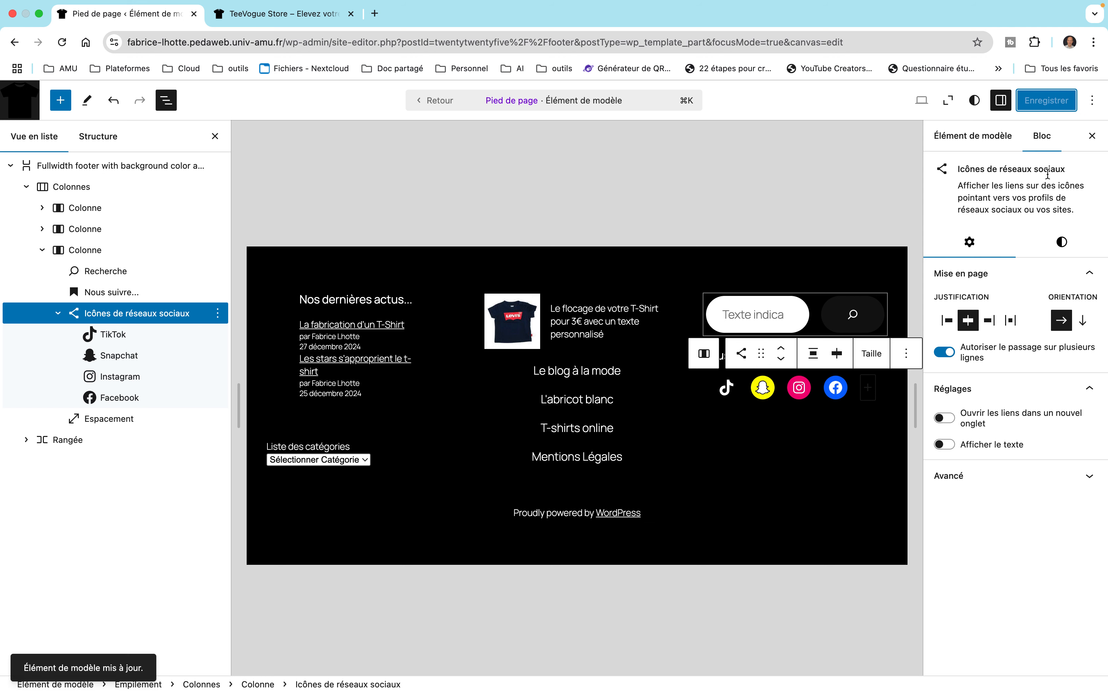
pyautogui.click(274, 14)
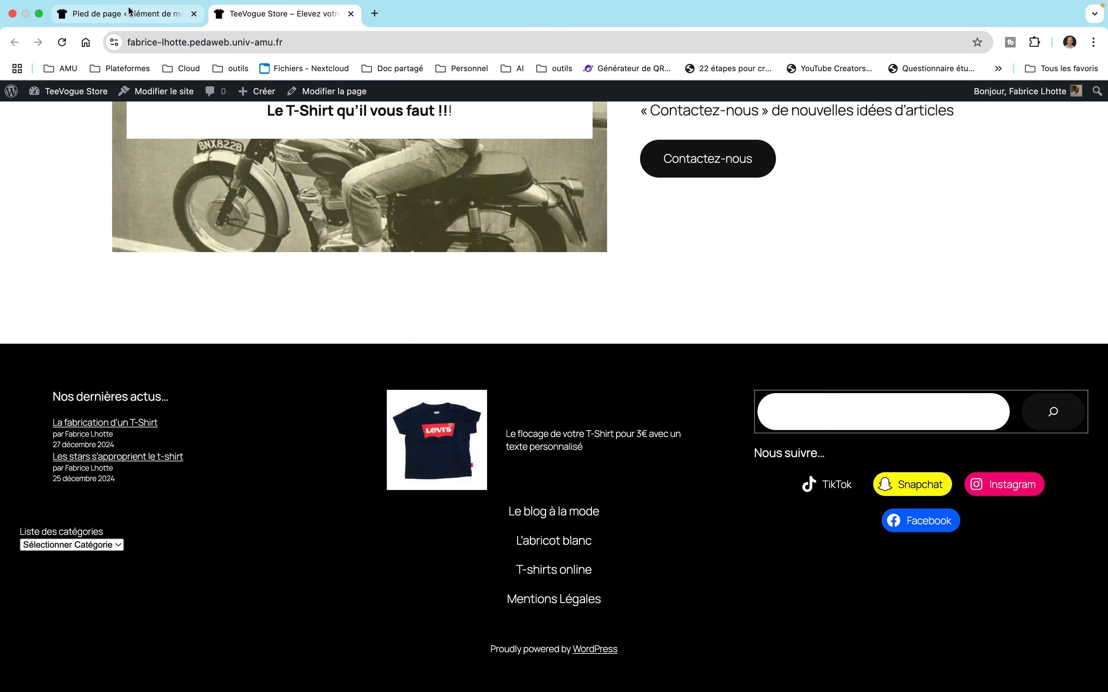
pyautogui.click(62, 44)
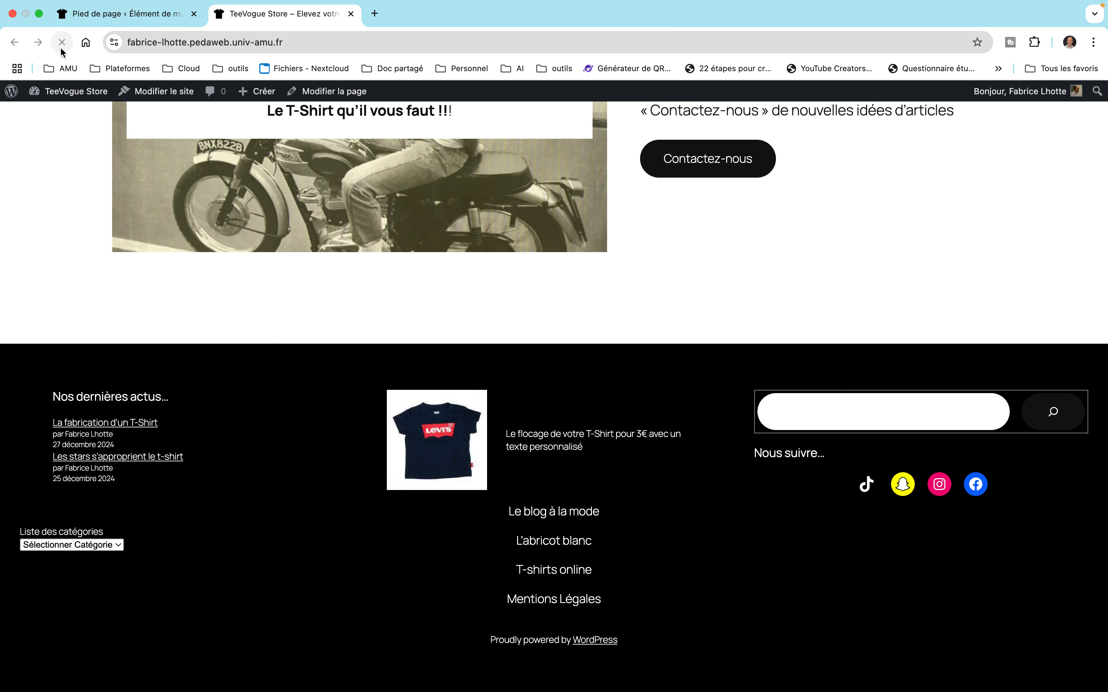